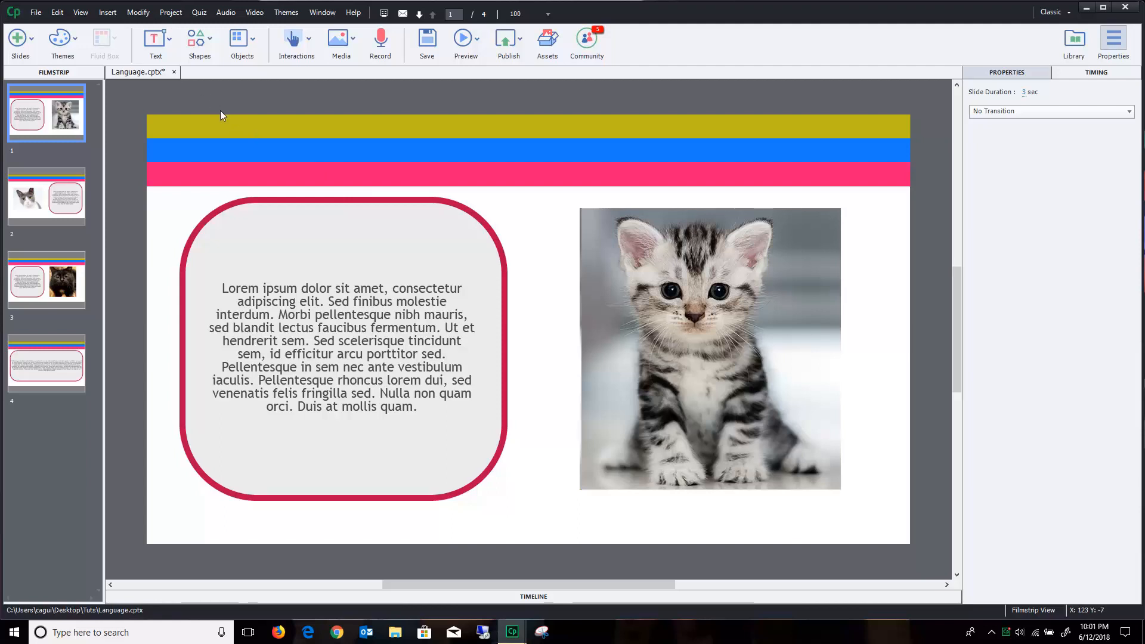
Create a user variable named pageNumber with the value 1
left_click(174, 13)
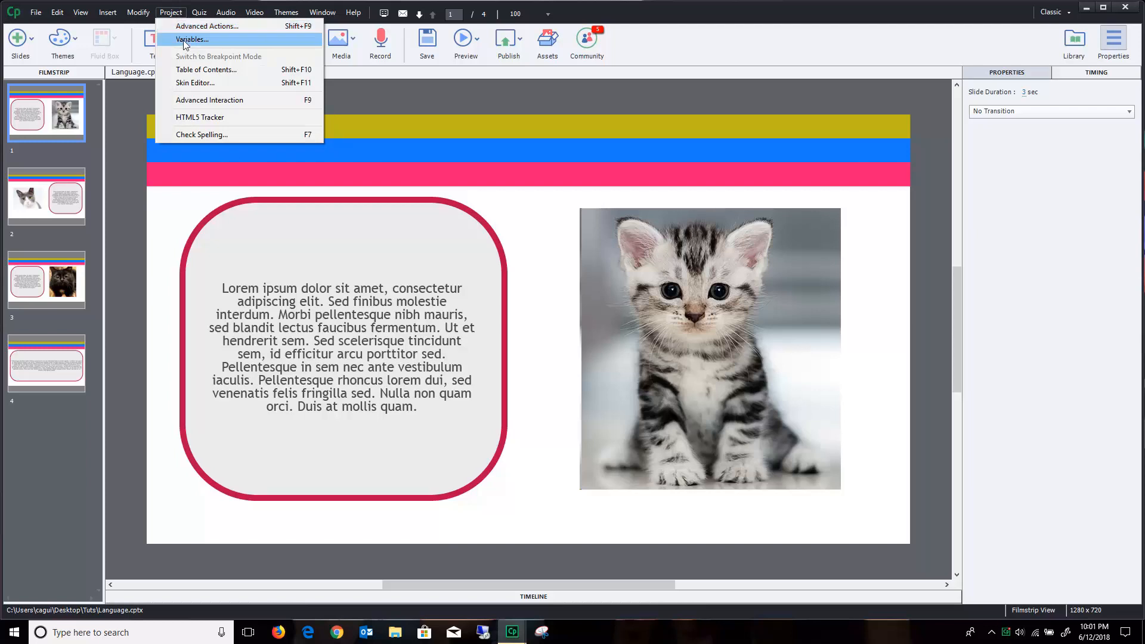
left_click(185, 39)
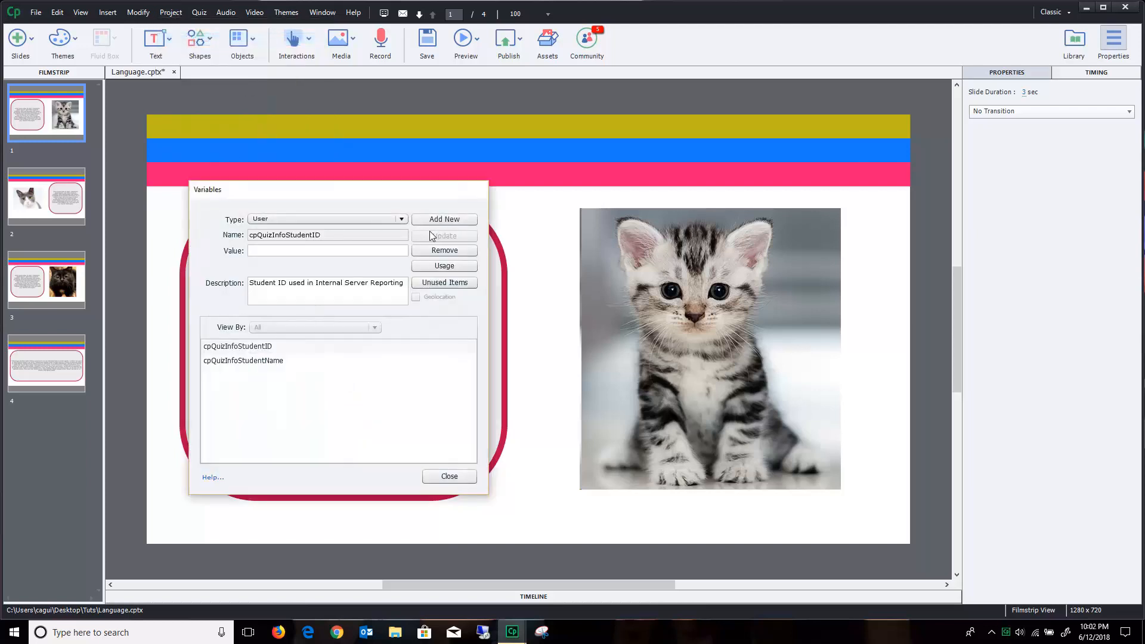
left_click(440, 220)
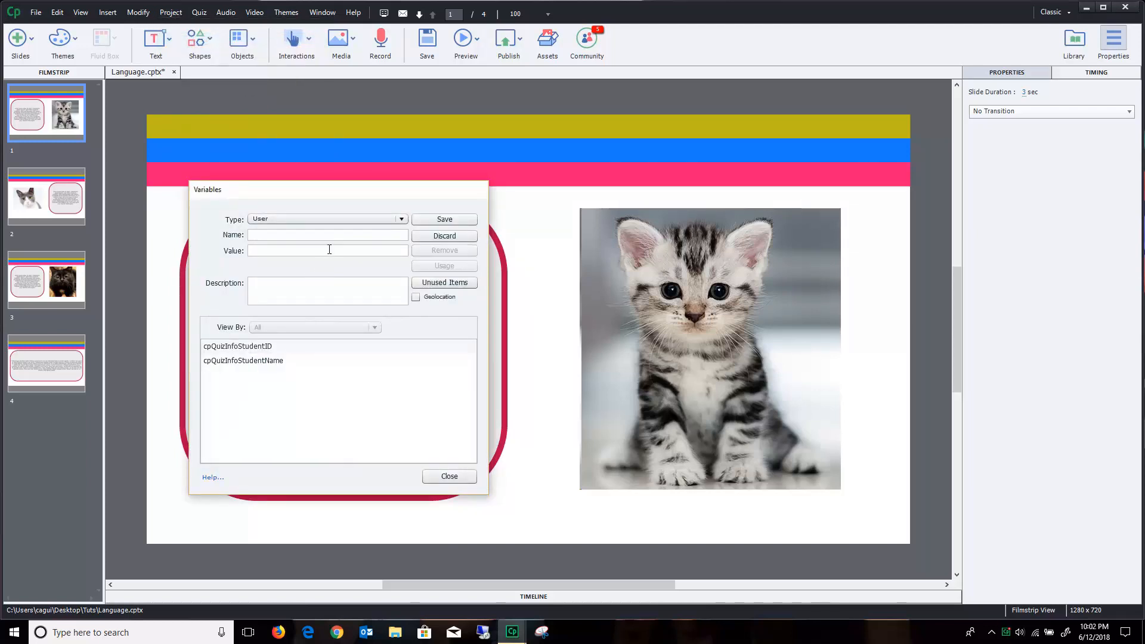
type("pageNumber")
left_click(431, 224)
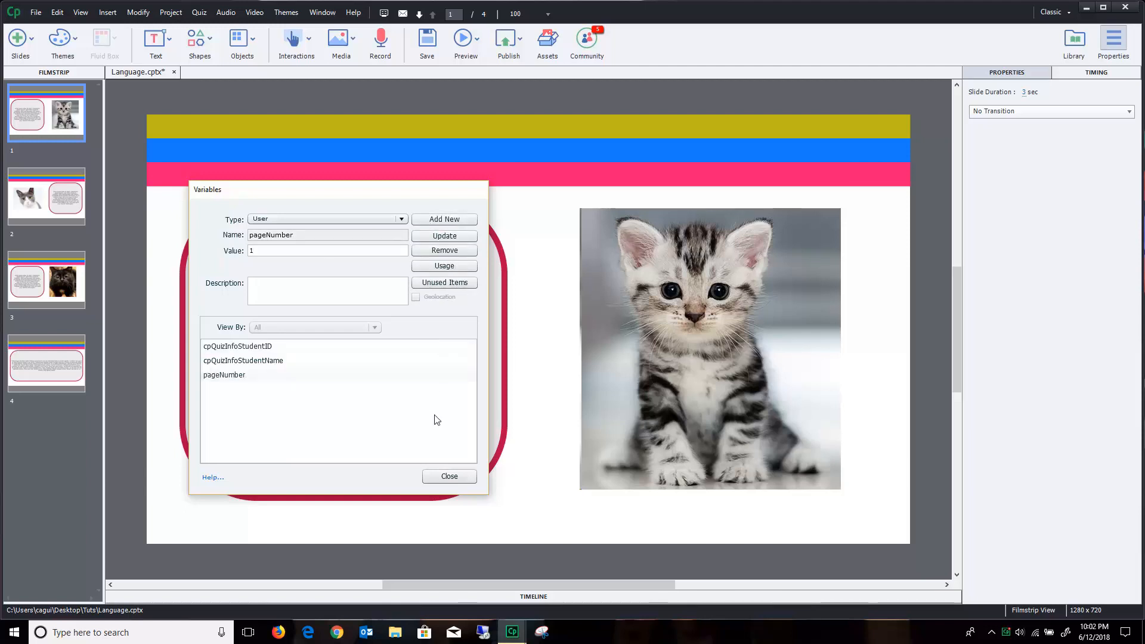
left_click(449, 477)
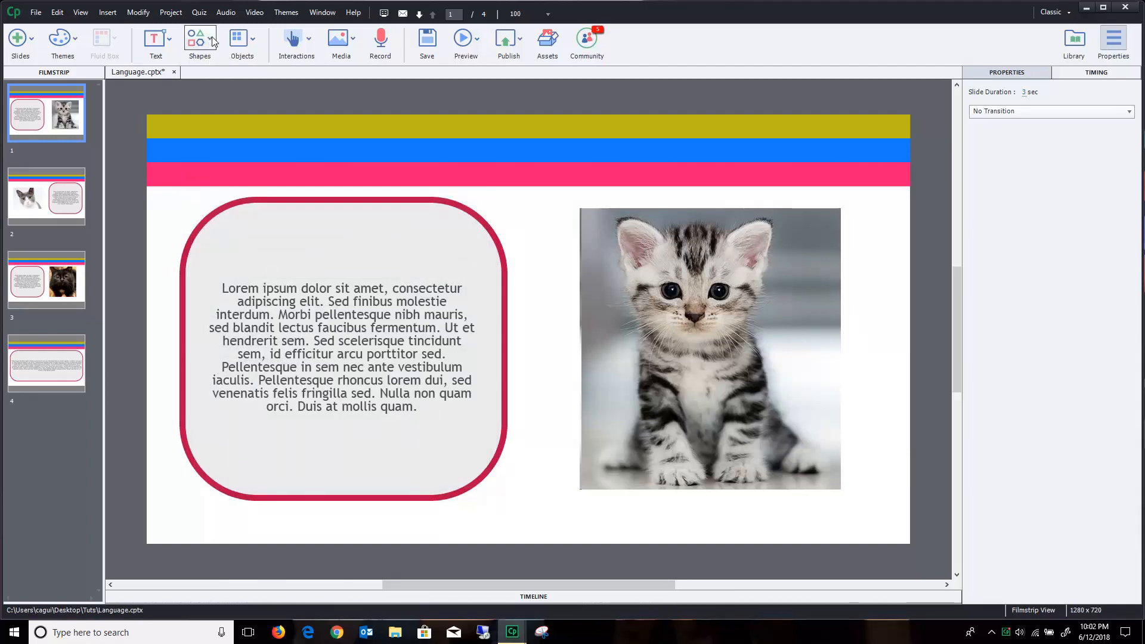
Add a text caption to slide 1 and move it to the blank area centred below the text box and kitten image
left_click(165, 43)
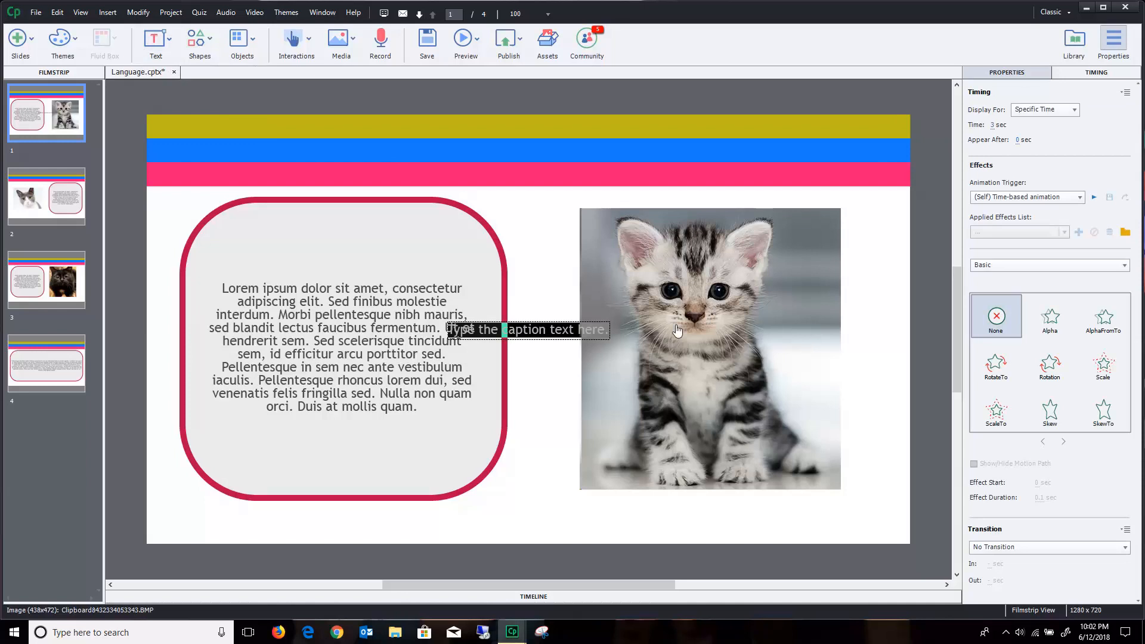
left_click(928, 249)
left_click_drag(536, 332, 534, 519)
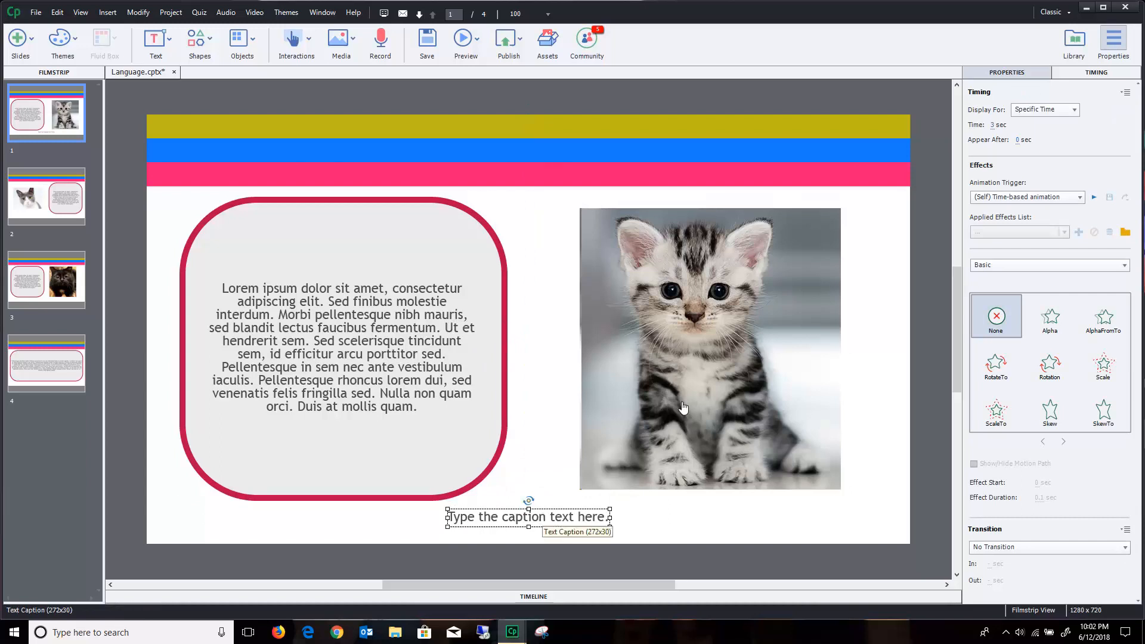
Replace the new caption's placeholder text with the user variable pageNumber, keeping the maximum length at 50
left_click(1008, 73)
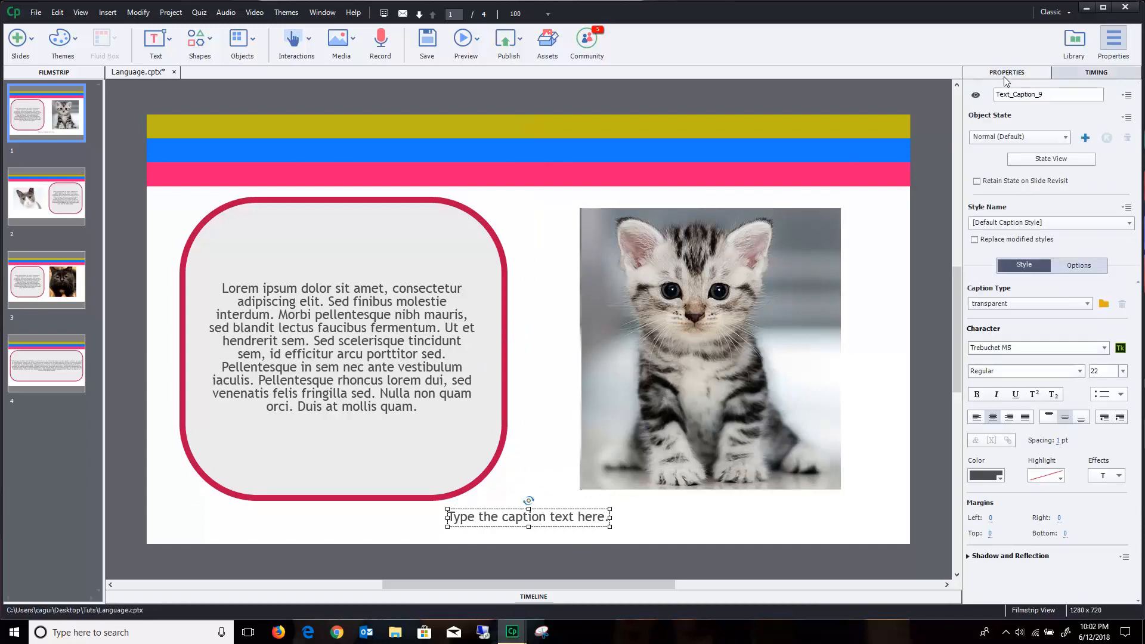
double_click(543, 517)
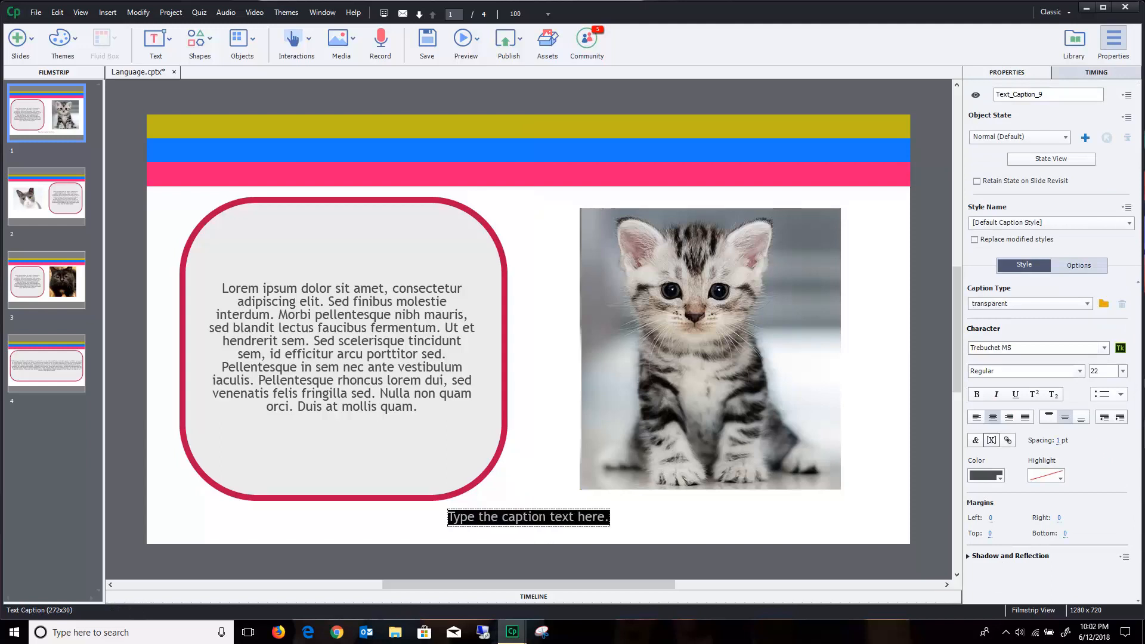
left_click(992, 441)
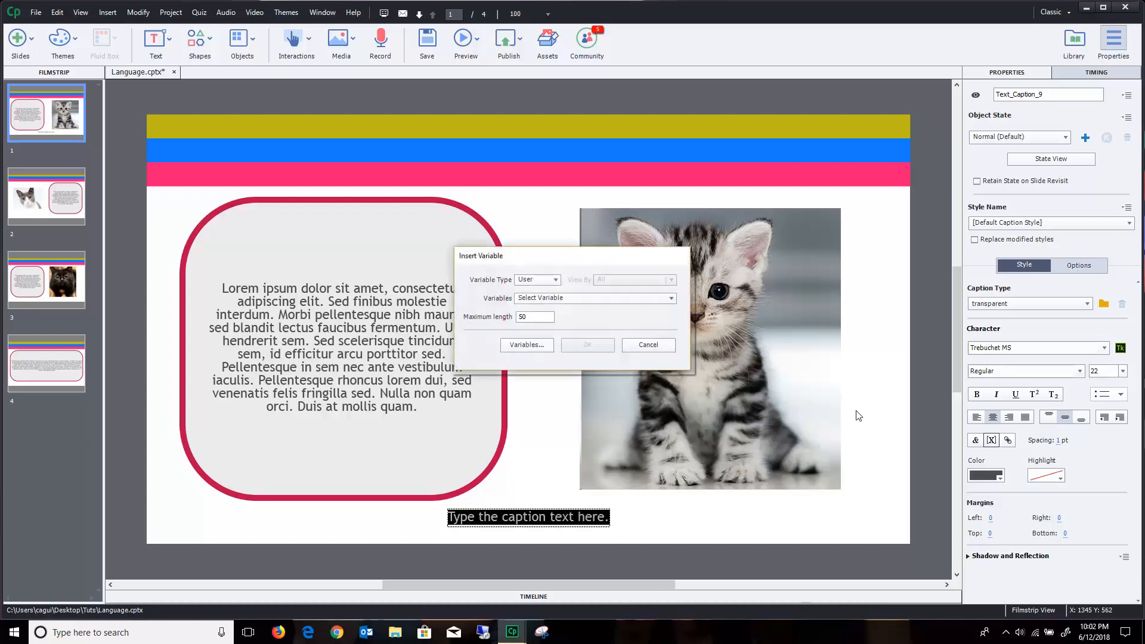
left_click(566, 298)
left_click(563, 355)
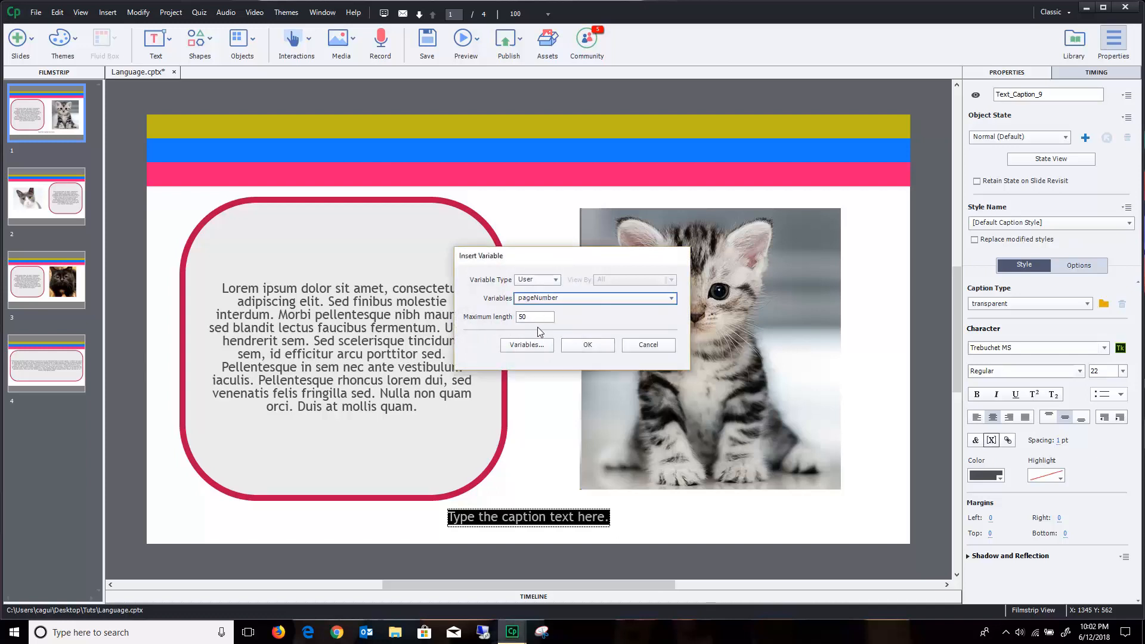
left_click(587, 345)
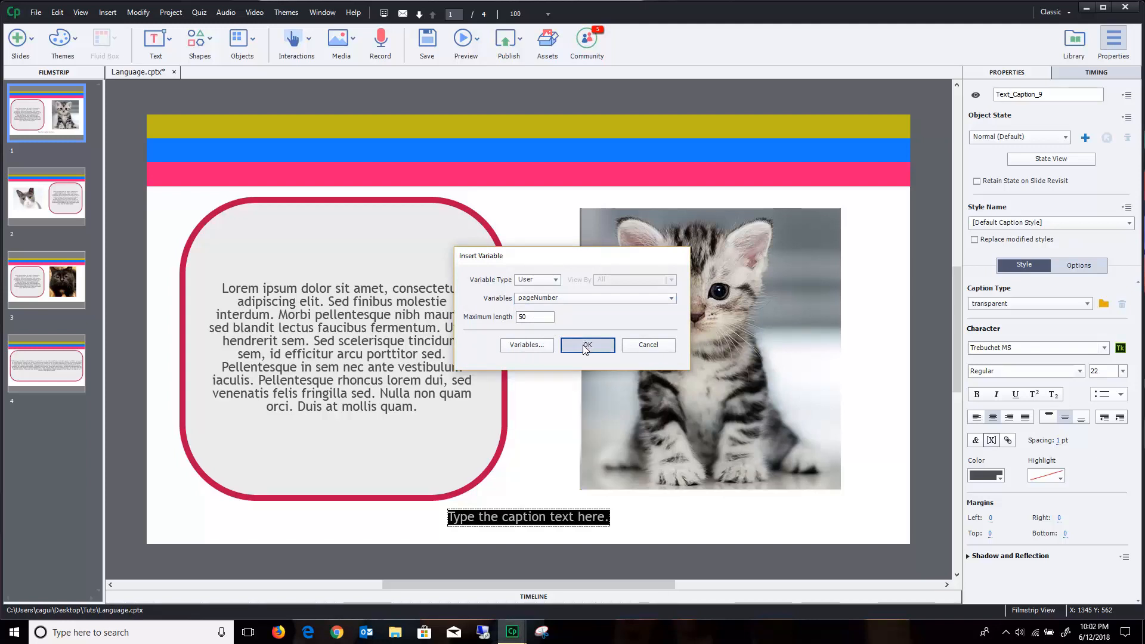
left_click(585, 346)
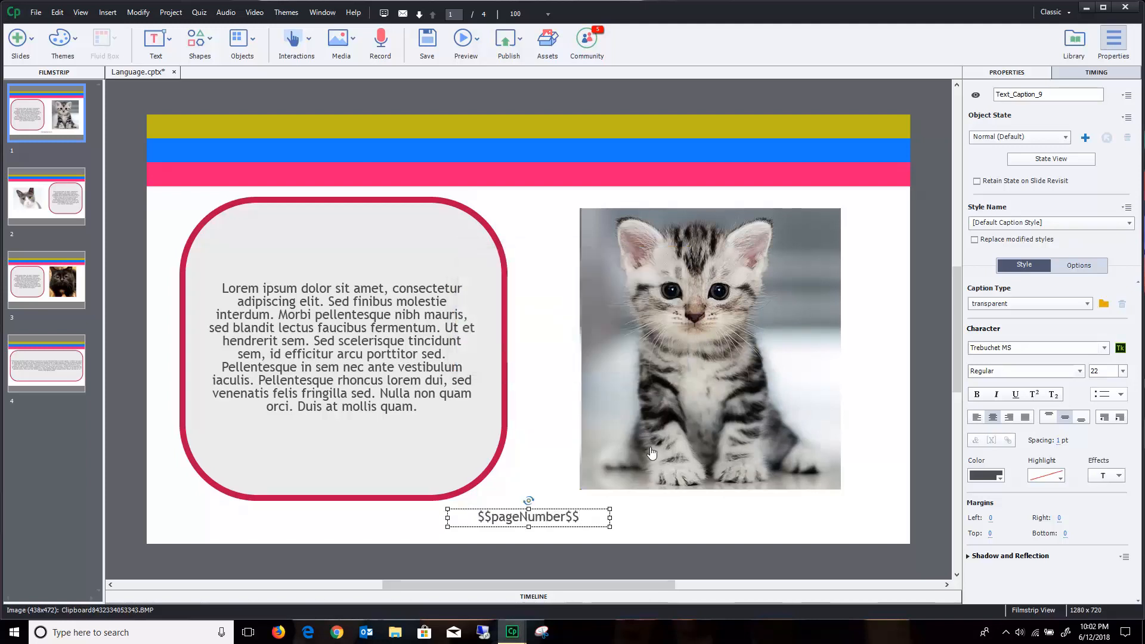
Rename the page number caption as Page_Count
double_click(1056, 94)
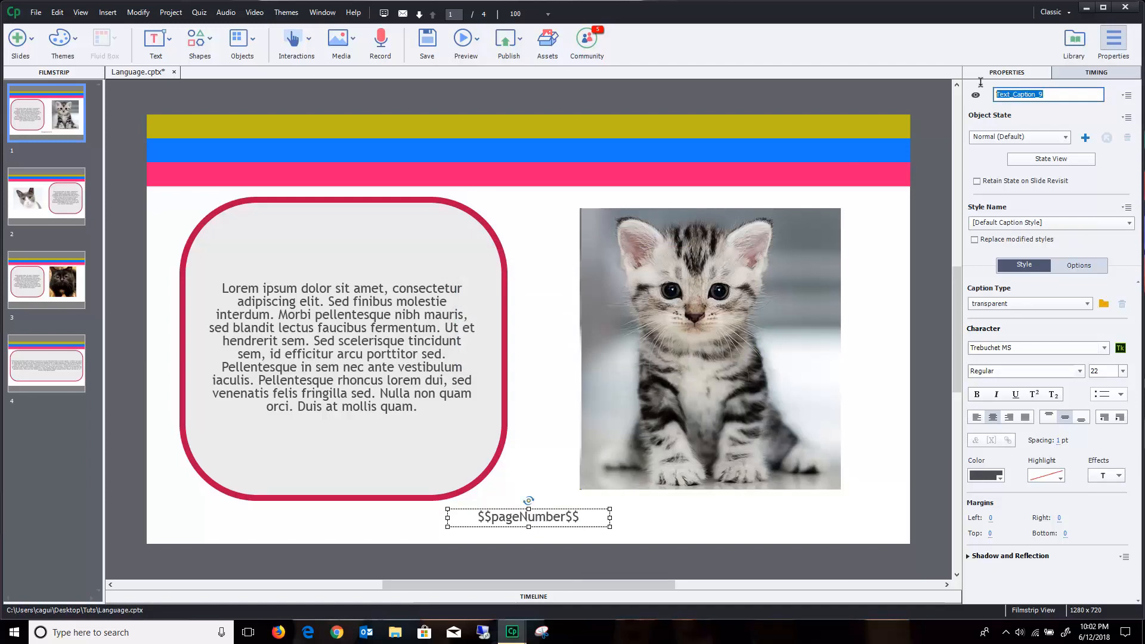
type("Page_Count")
key("Return")
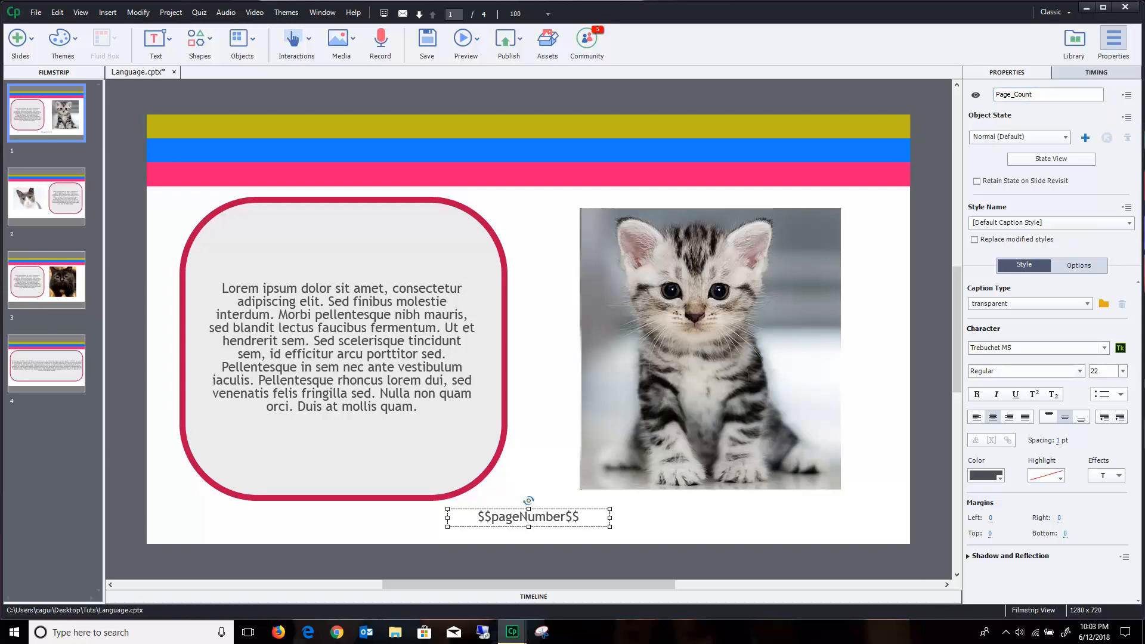
Set the page number caption to display for the rest of the project and place it on top
left_click(1079, 79)
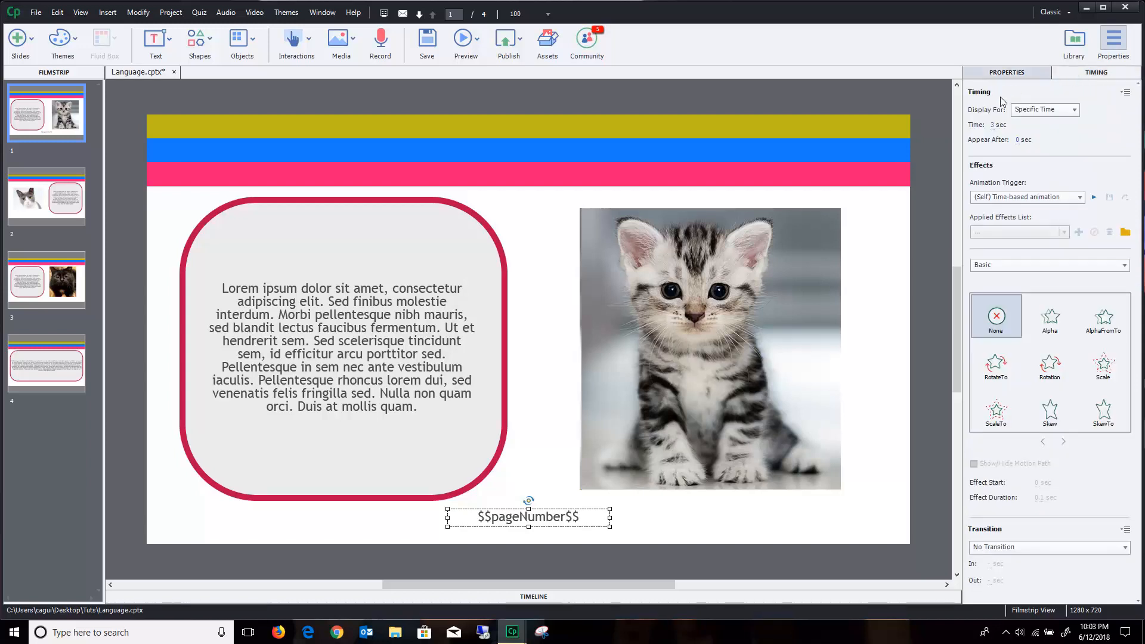
left_click(1051, 111)
left_click(1048, 150)
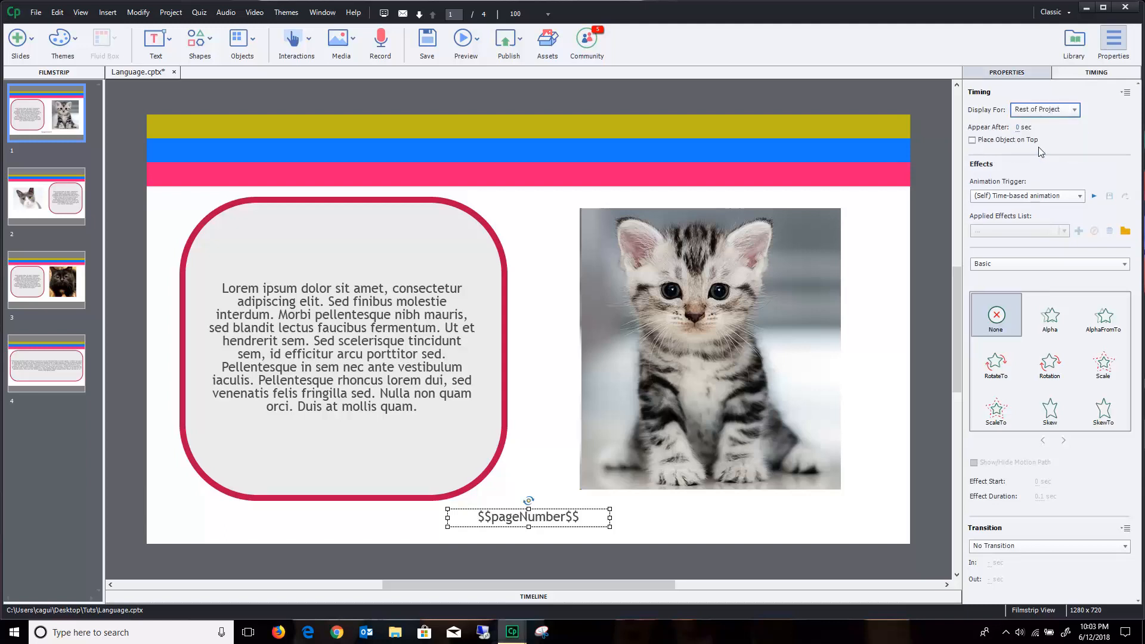
left_click(973, 140)
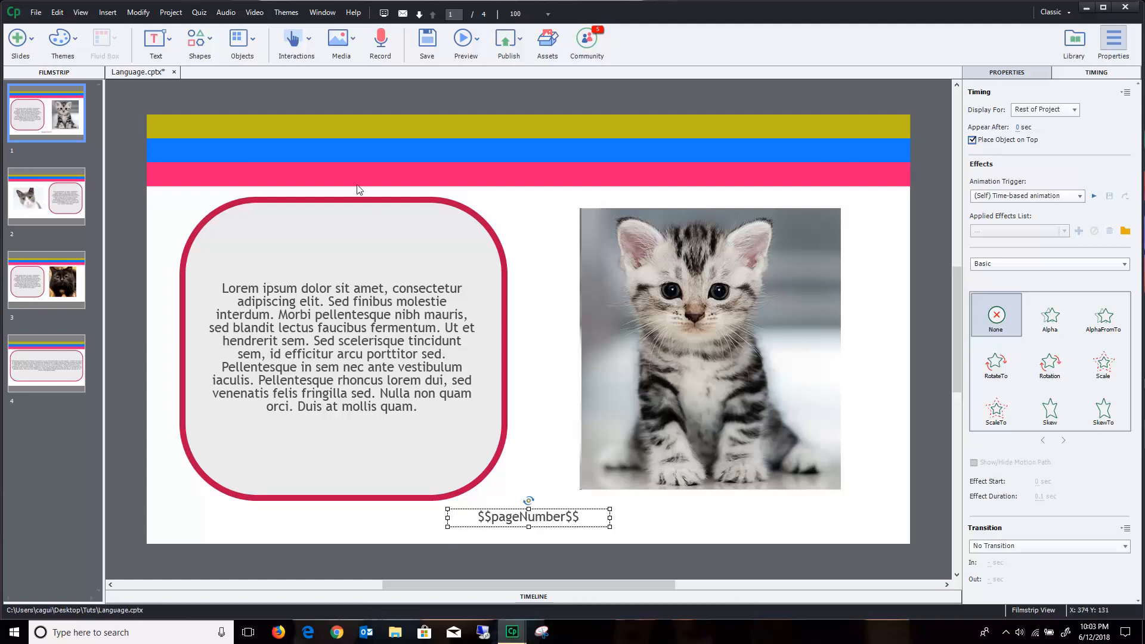
Open the master slide view from slide 1's properties
left_click(313, 108)
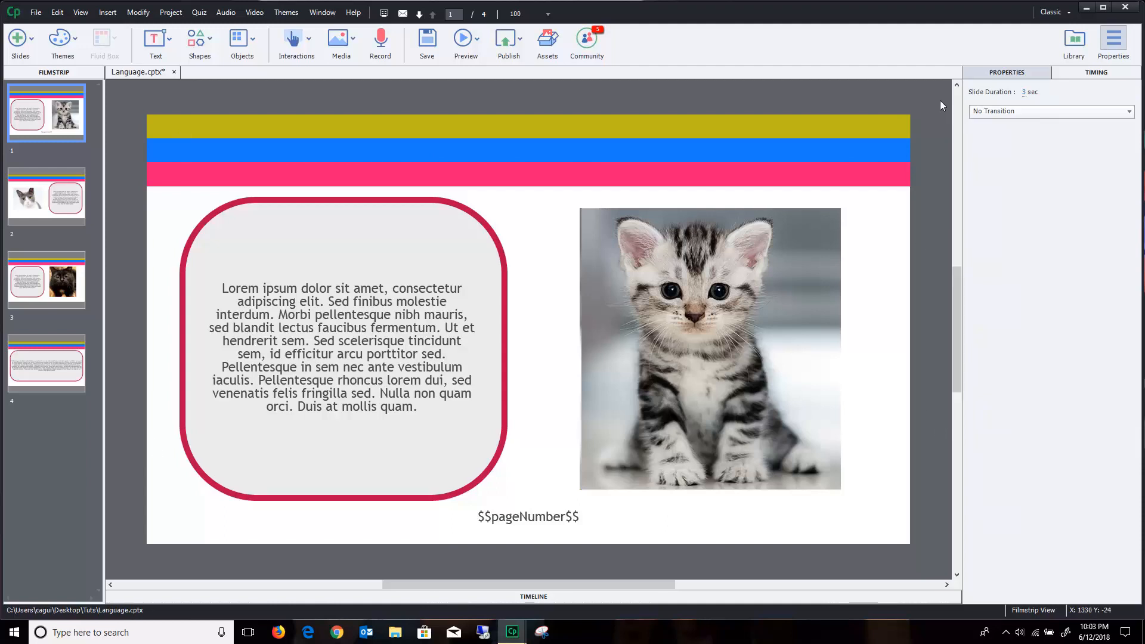
left_click(1001, 74)
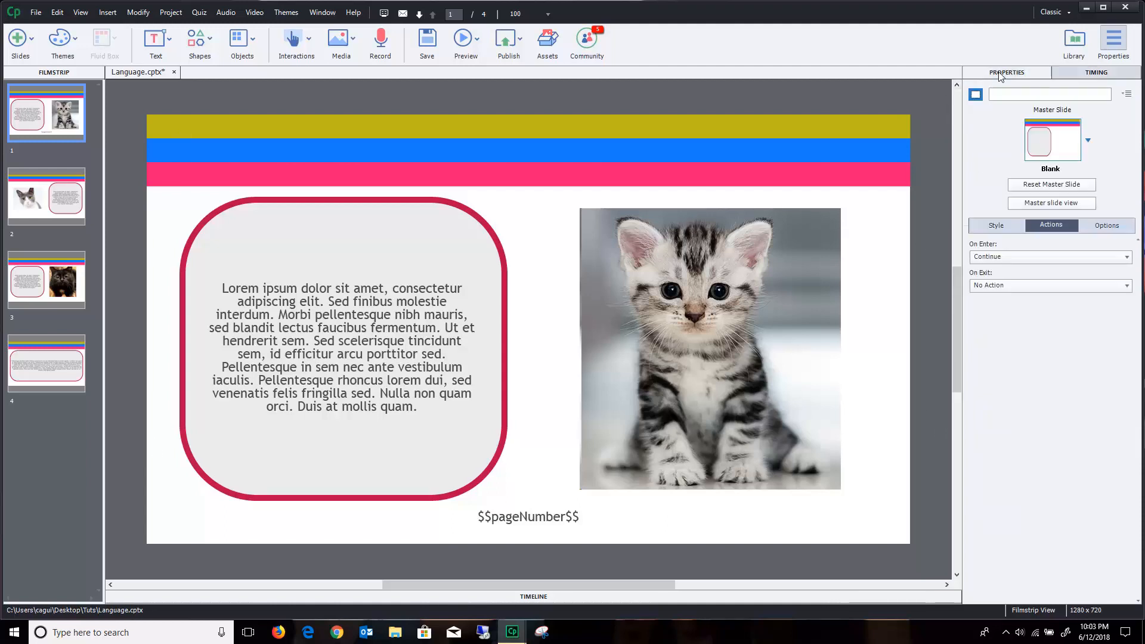
left_click(1037, 203)
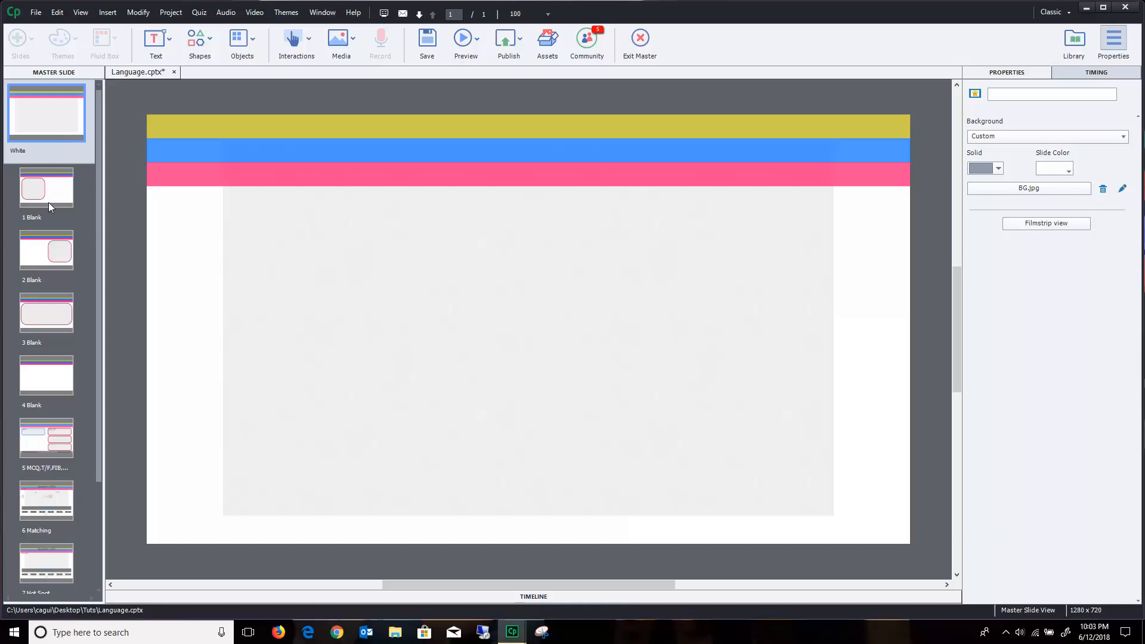
Duplicate the Blank master slide with the box on its left half and the one with the box on its right half
left_click(47, 324)
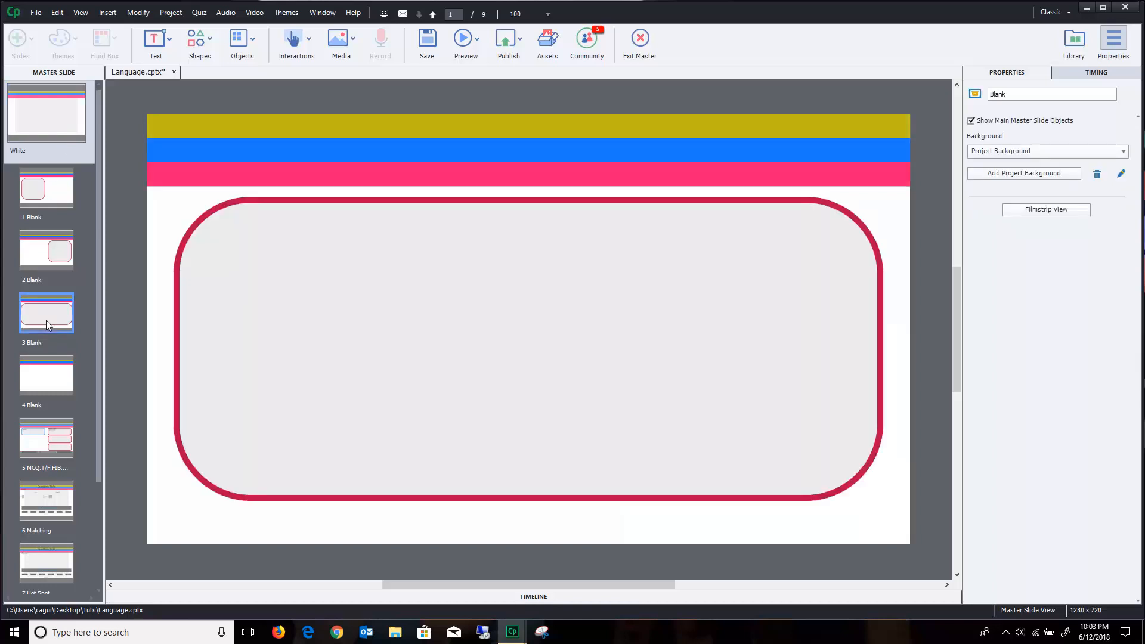
left_click(44, 206)
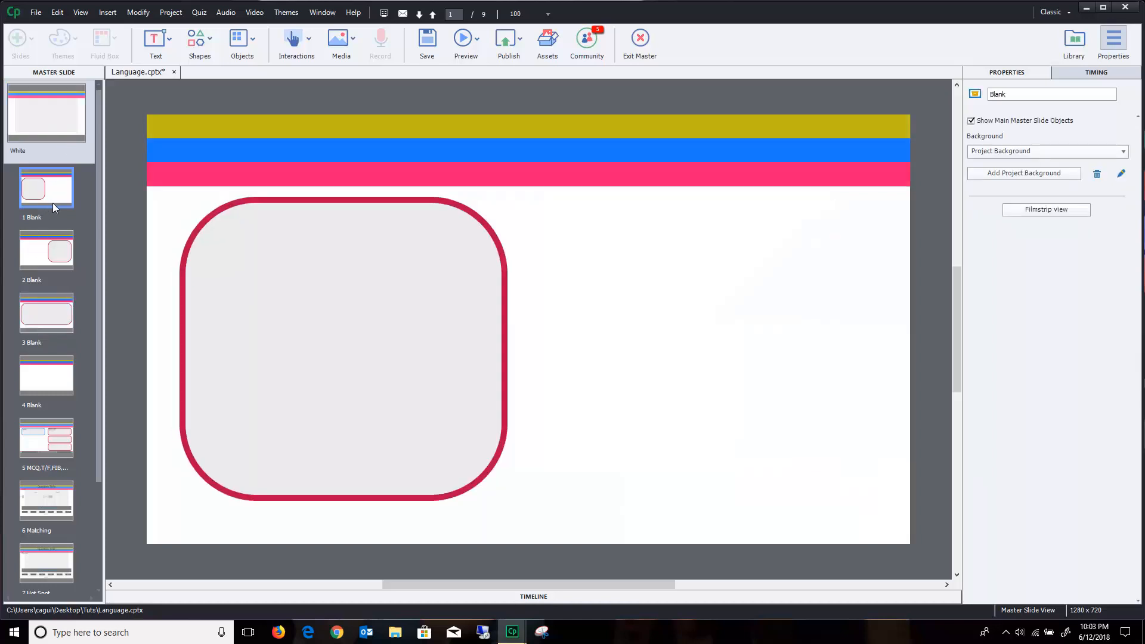
right_click(52, 203)
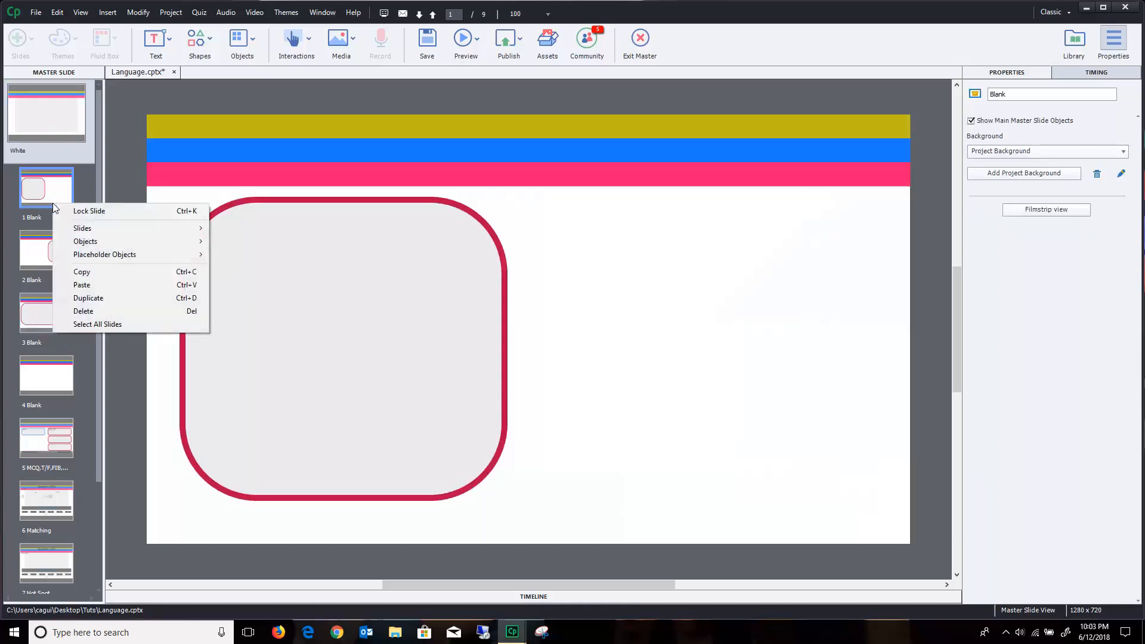
left_click(81, 298)
right_click(33, 313)
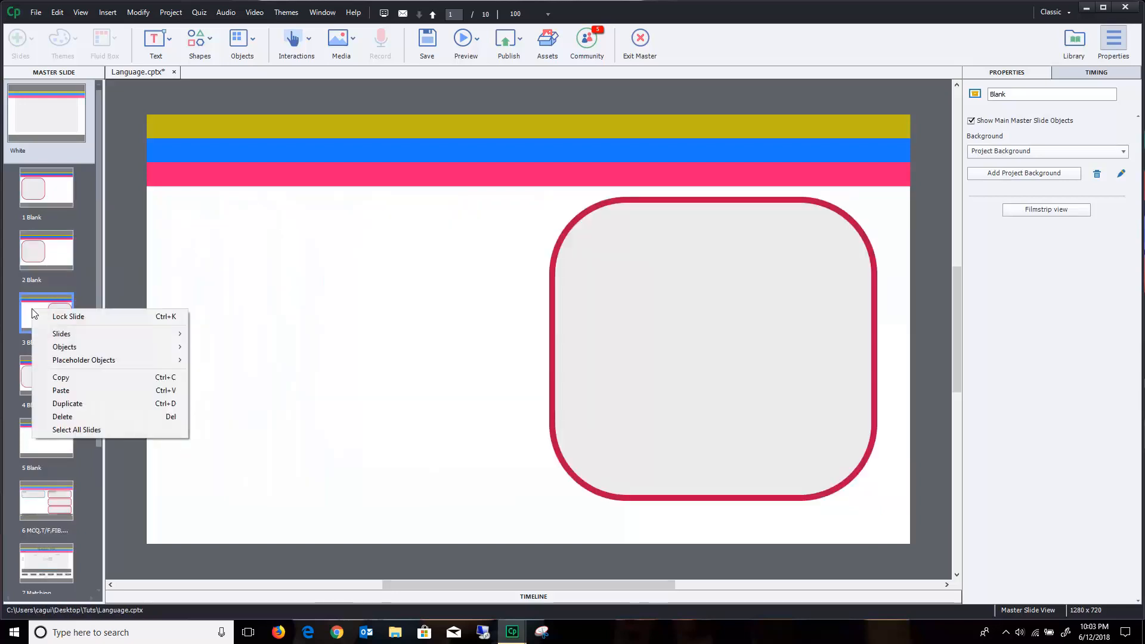
left_click(64, 405)
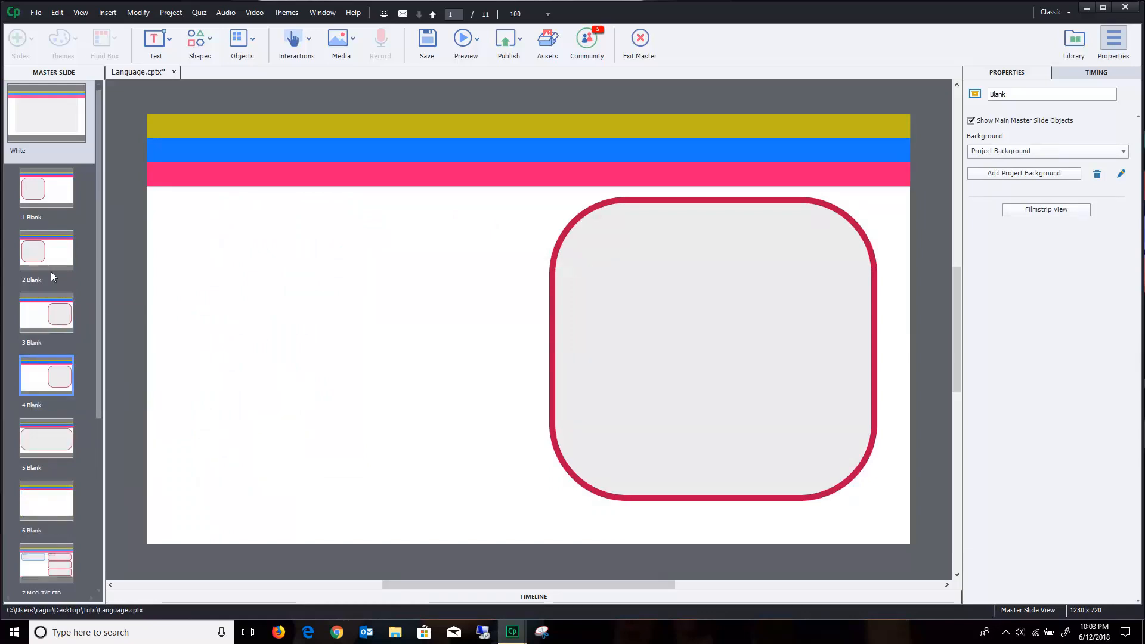
Draw a rounded rectangle of about 151 x 44 px in the lower-right corner of master slide 1 Blank and label it NEXT
left_click(52, 194)
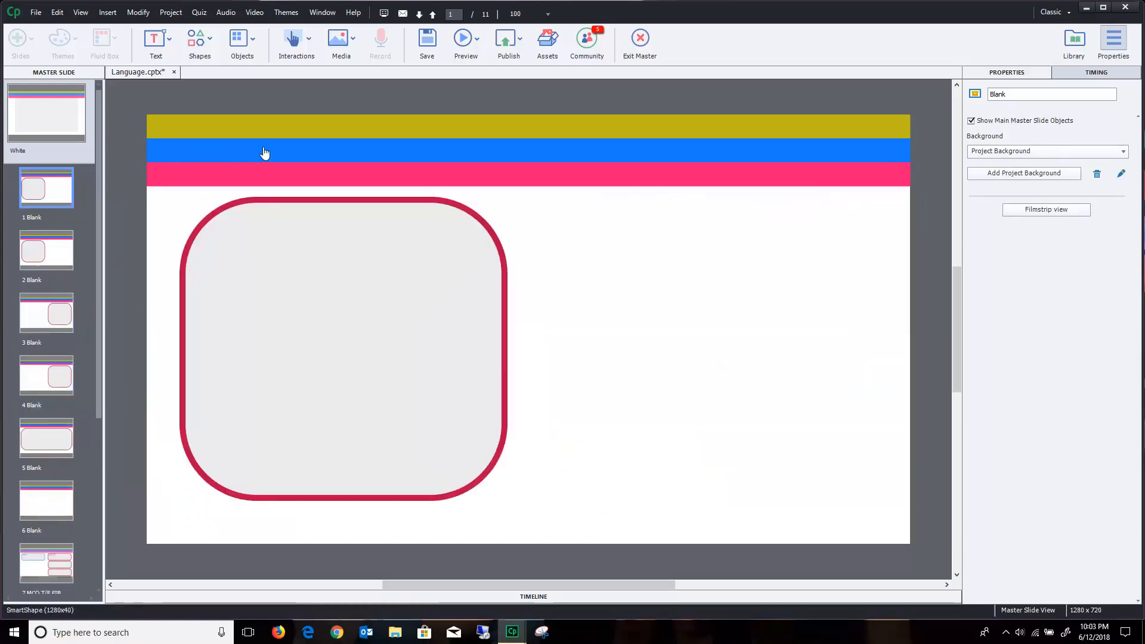
left_click(194, 40)
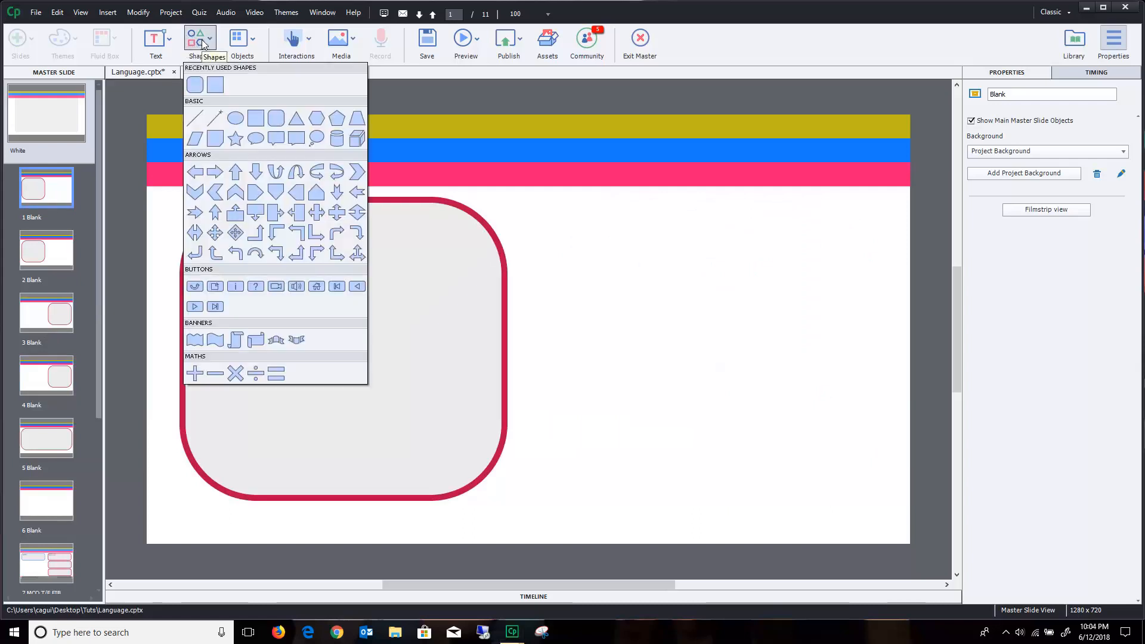
left_click(194, 85)
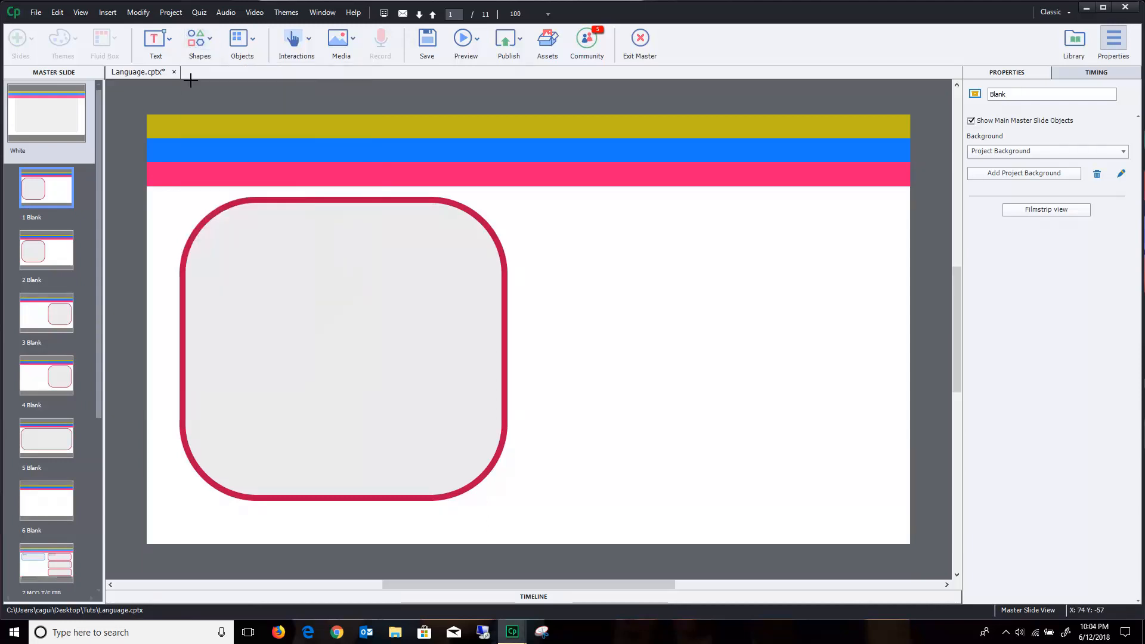
left_click_drag(791, 506, 880, 533)
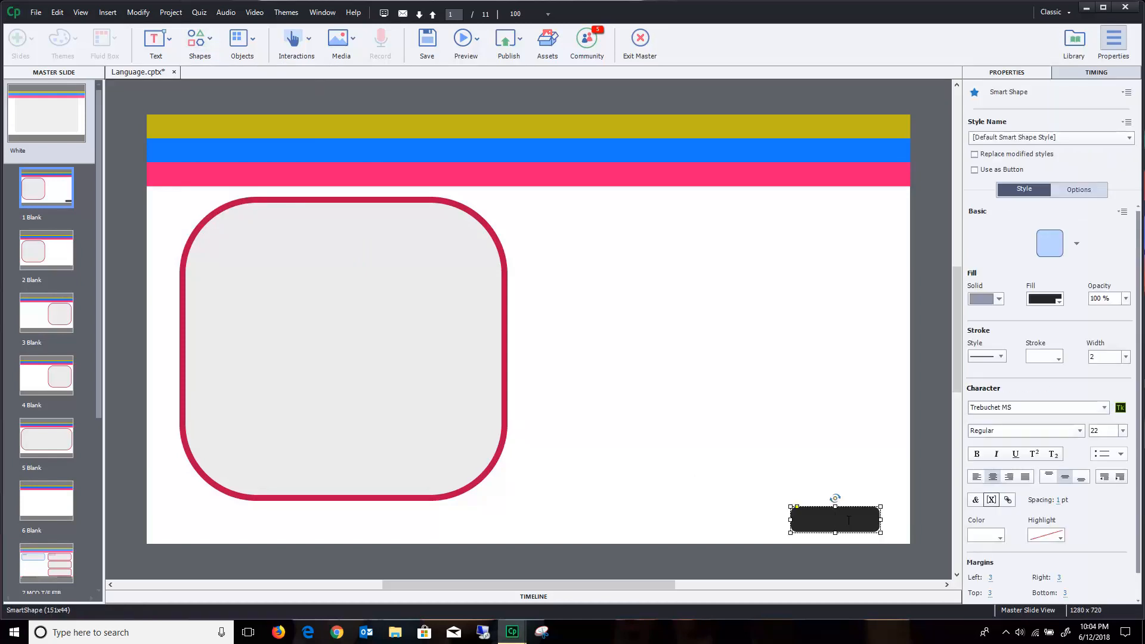
type("NEXT")
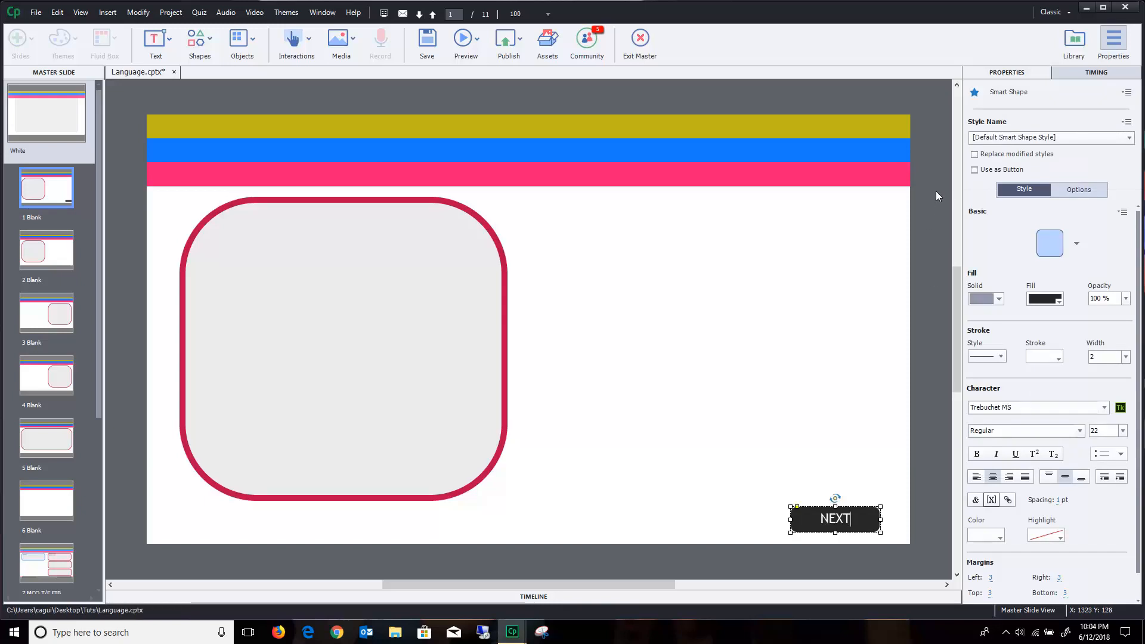
Make the NEXT shape on the master slide work as a button
left_click(934, 259)
left_click(852, 524)
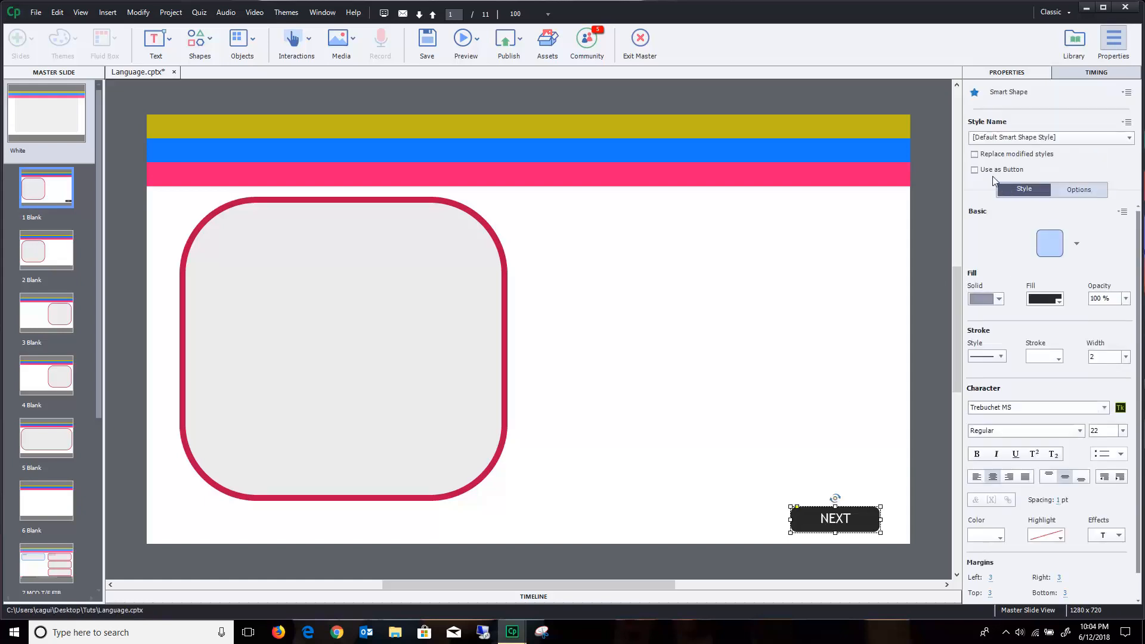
left_click(975, 171)
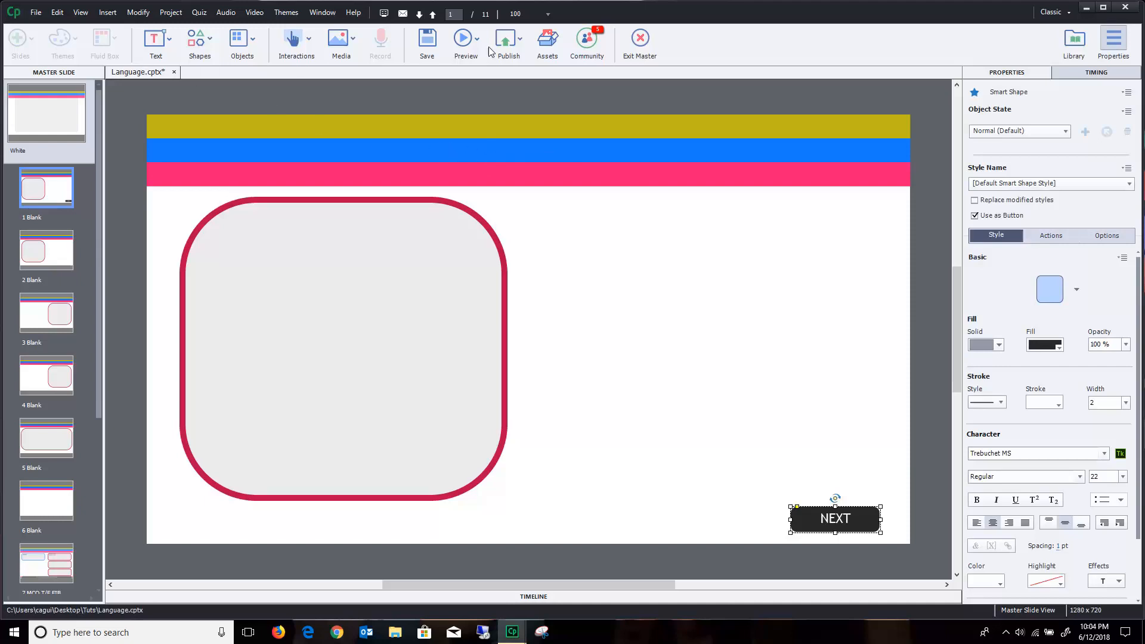
Start a new advanced action named Next_Slide
left_click(166, 14)
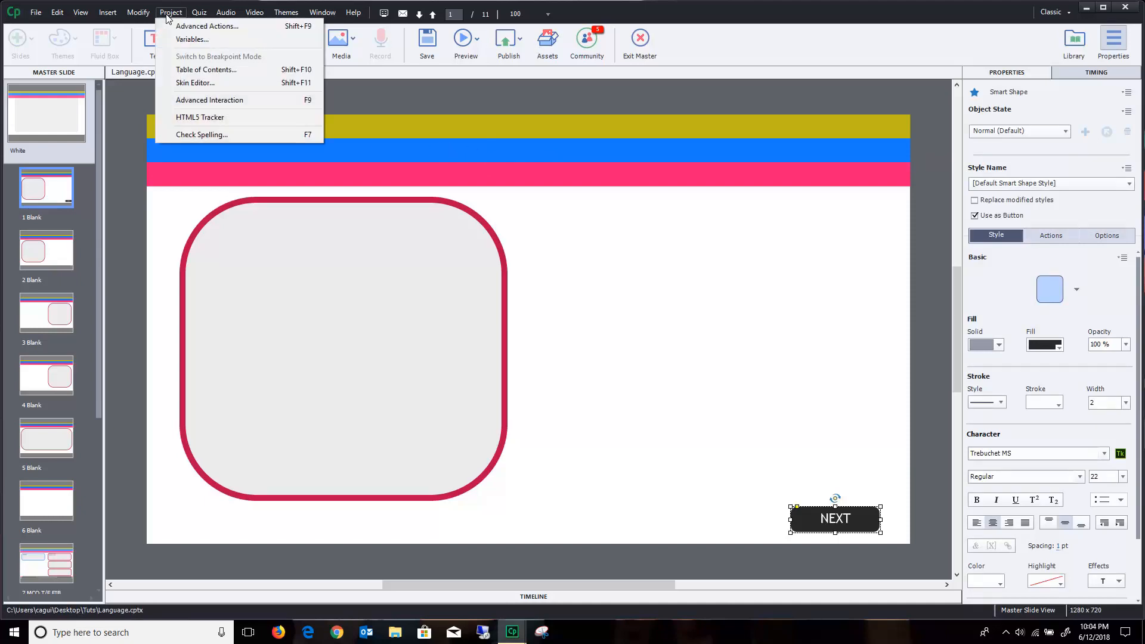
left_click(185, 26)
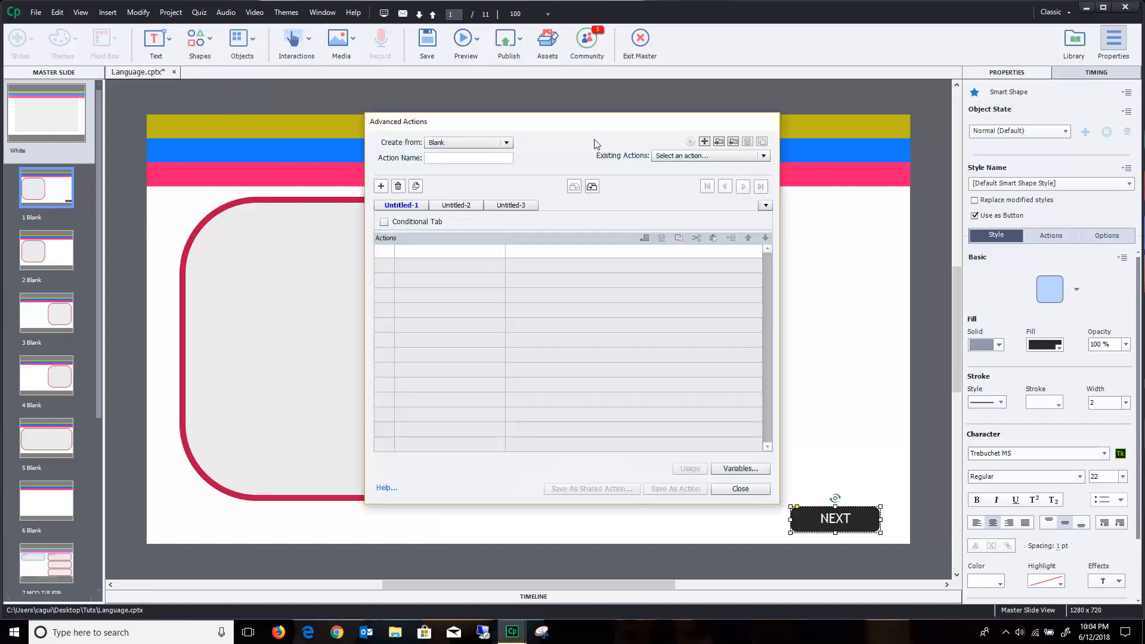
left_click(473, 162)
type("Next_Slide")
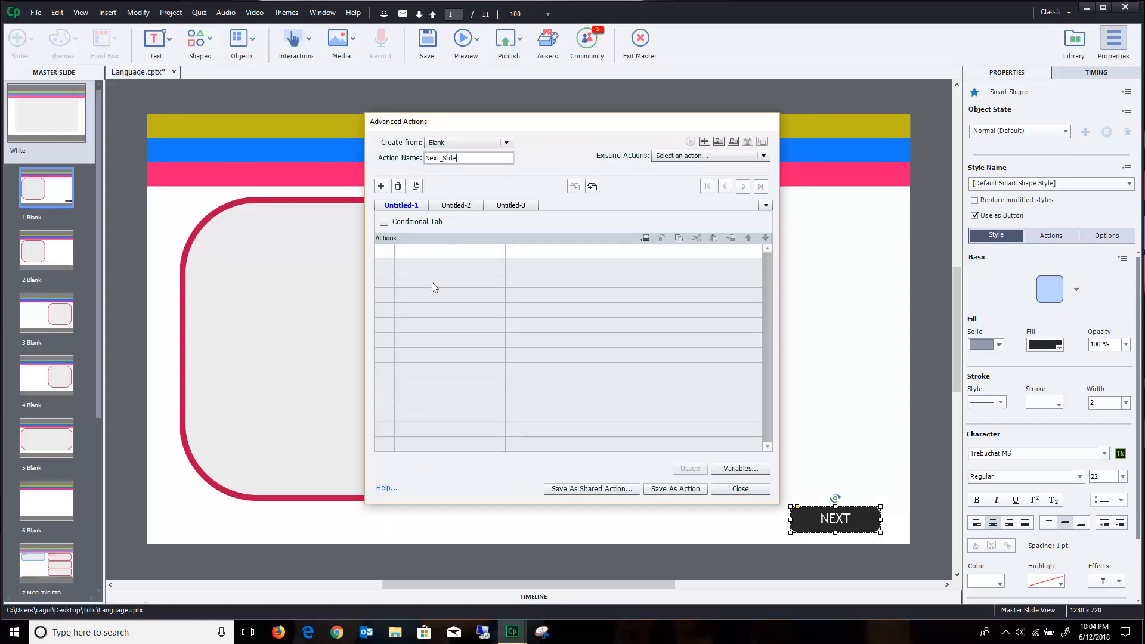
Make the first command of Next_Slide increment the pageNumber variable by 1
left_click(445, 251)
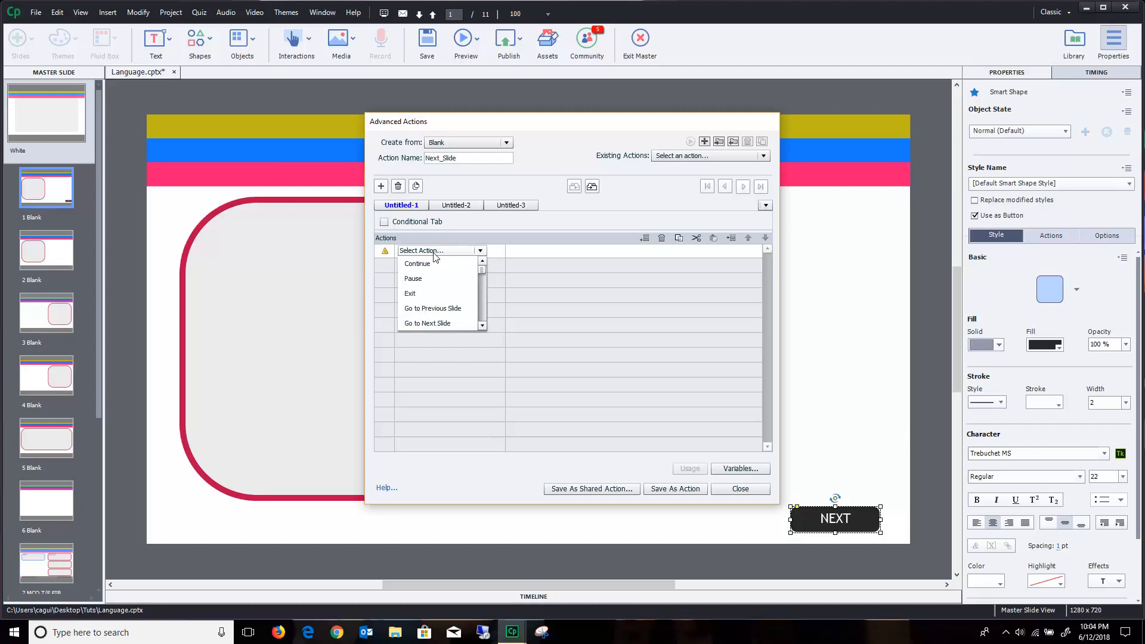
left_click(434, 252)
key("i")
left_click(424, 264)
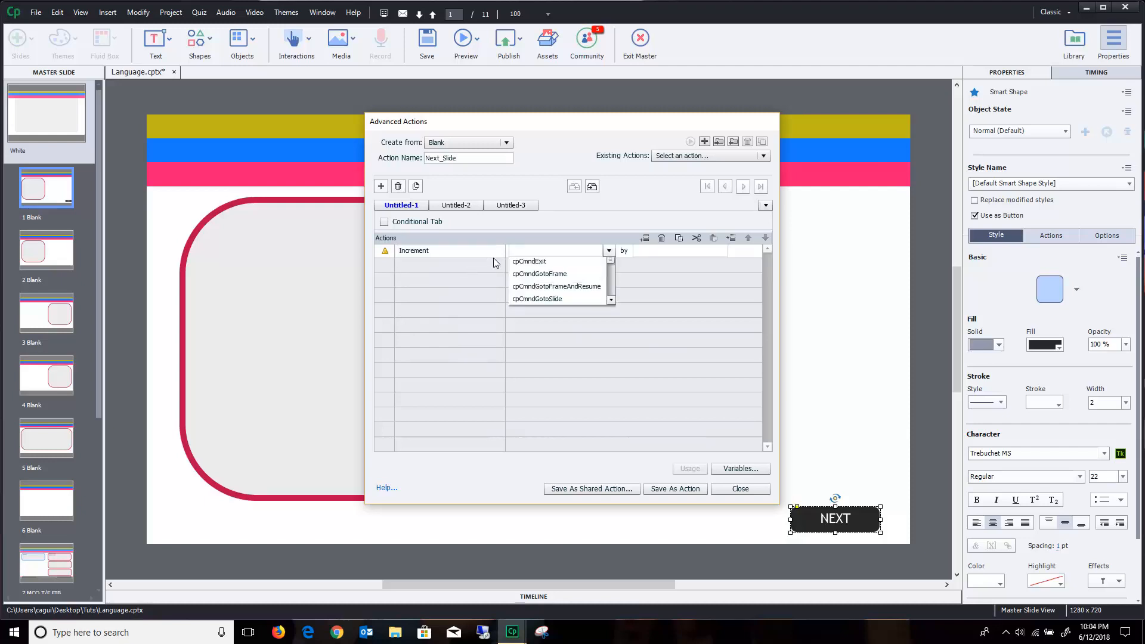
left_click(537, 253)
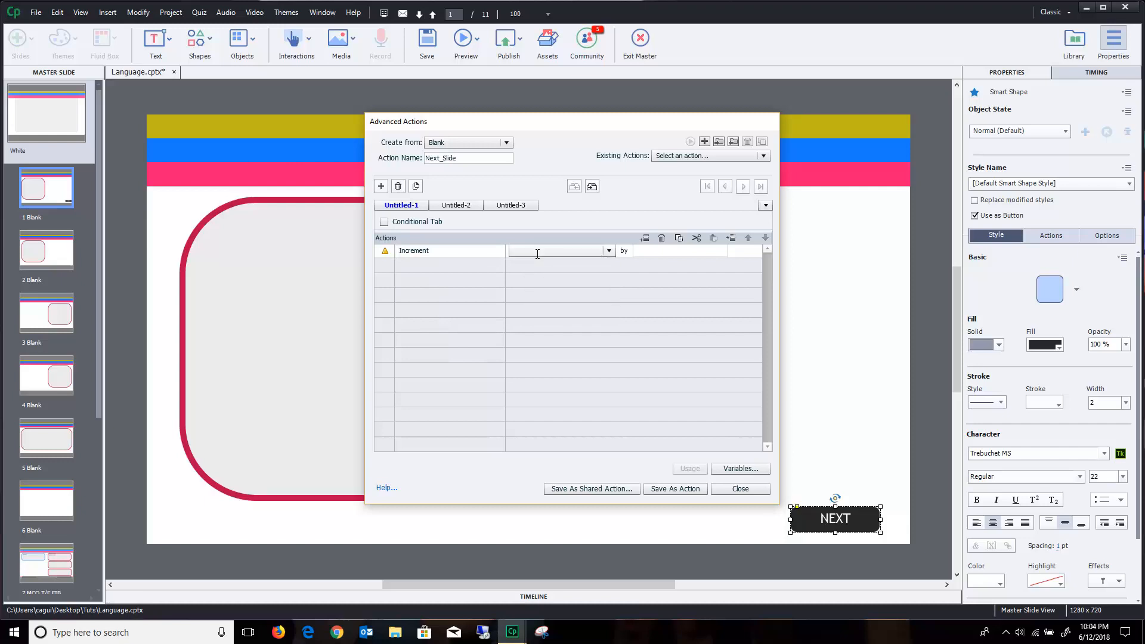
left_click(537, 253)
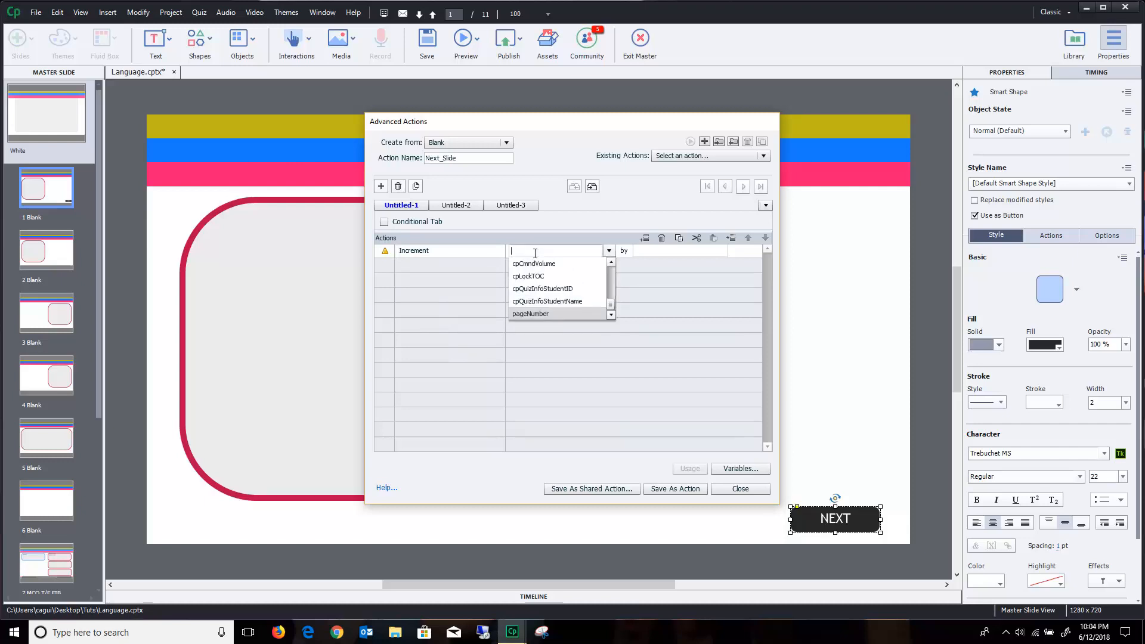
left_click(531, 314)
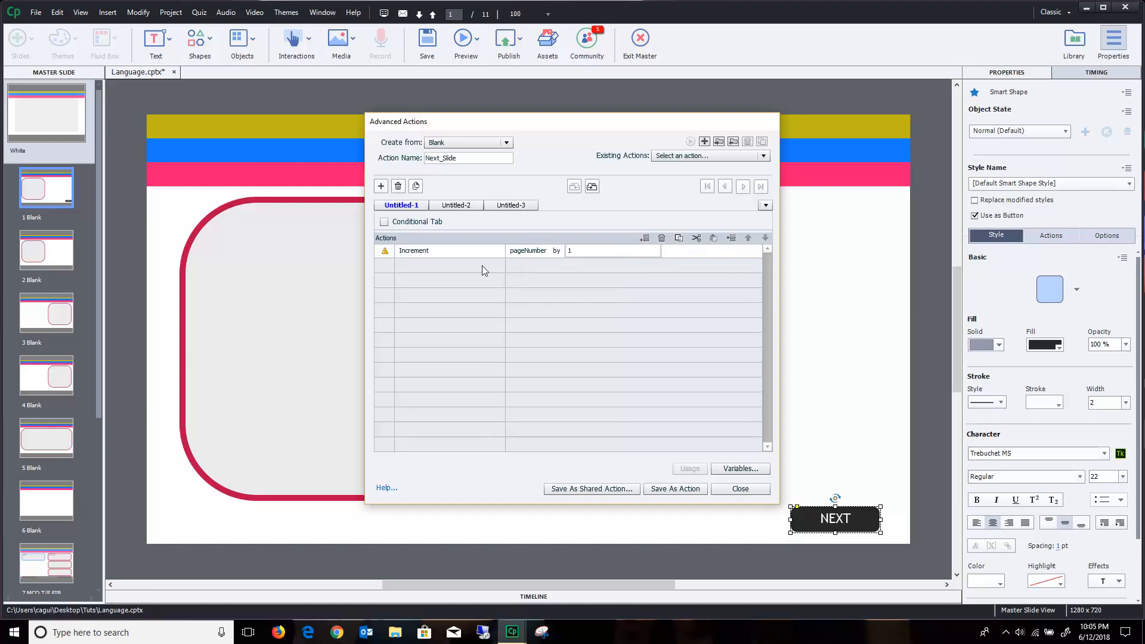
Add a Go to Next Slide command below the increment, then save the Next_Slide action and close the Advanced Actions dialog
left_click(441, 265)
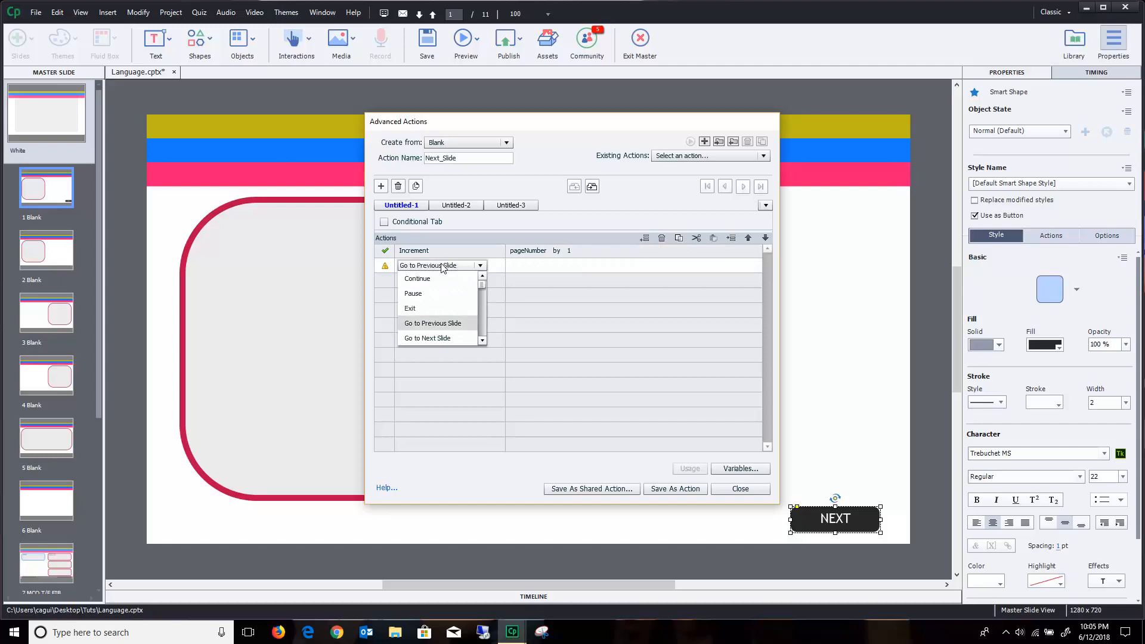
left_click(430, 338)
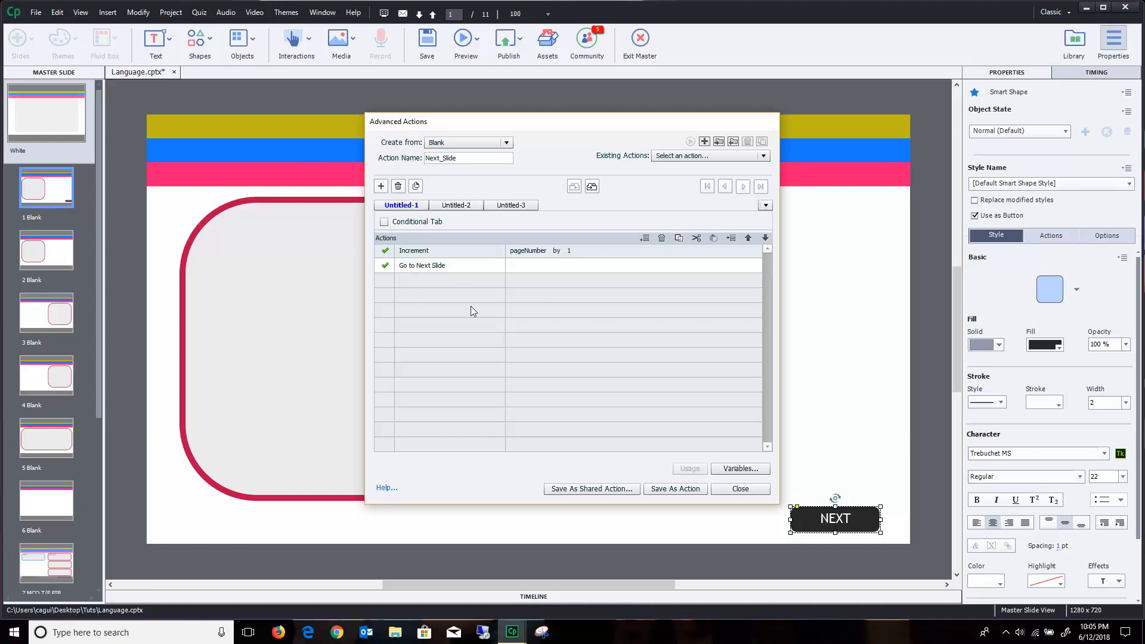
left_click(651, 489)
left_click(604, 331)
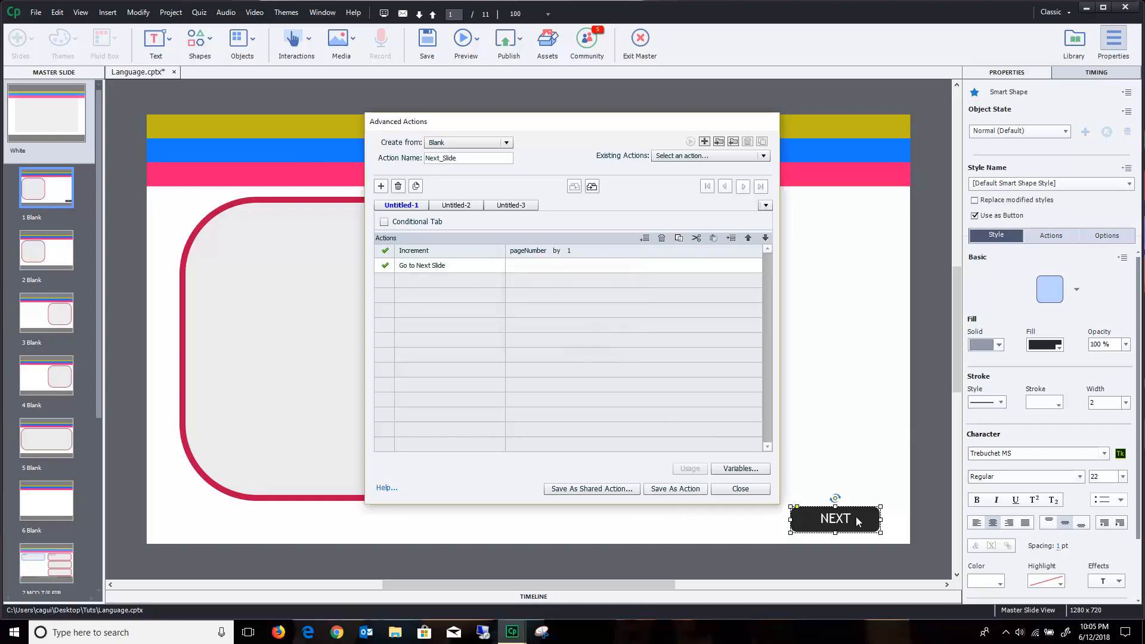
left_click(740, 489)
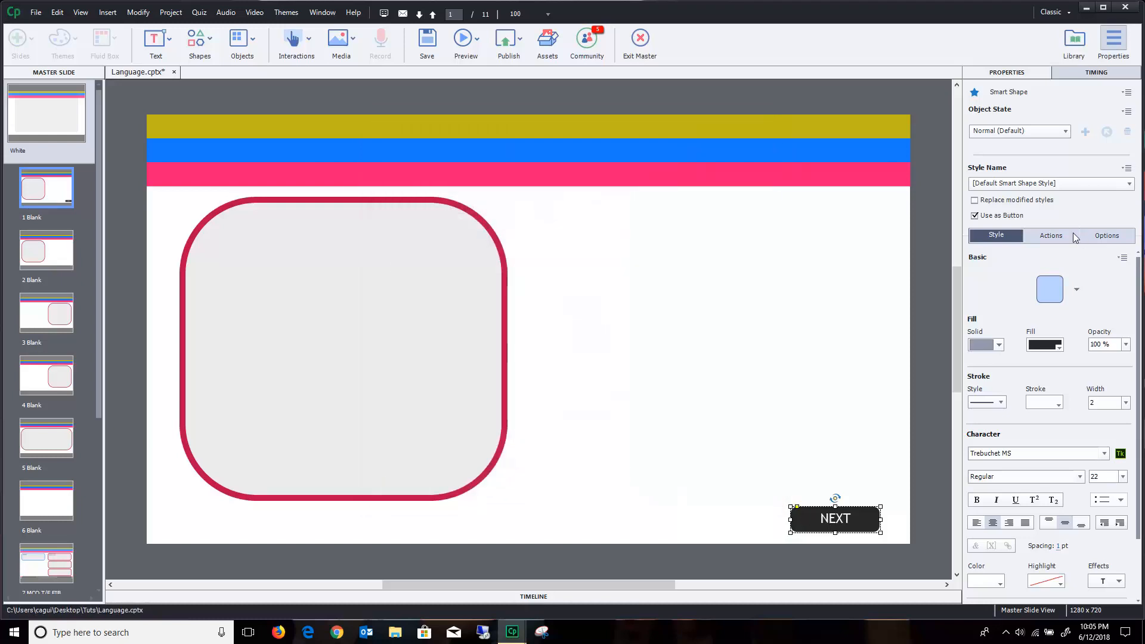
Set the NEXT button's On Success action to Execute Advanced Actions with the Next_Slide script
left_click(1053, 241)
left_click(1047, 272)
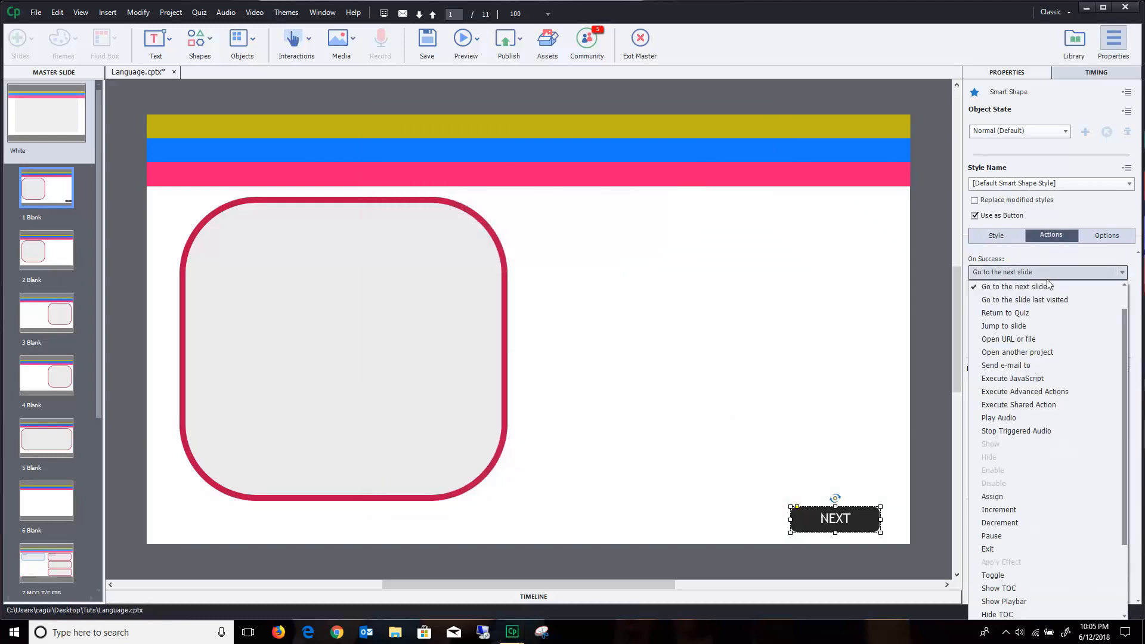
scroll(1053, 369, "up", 1)
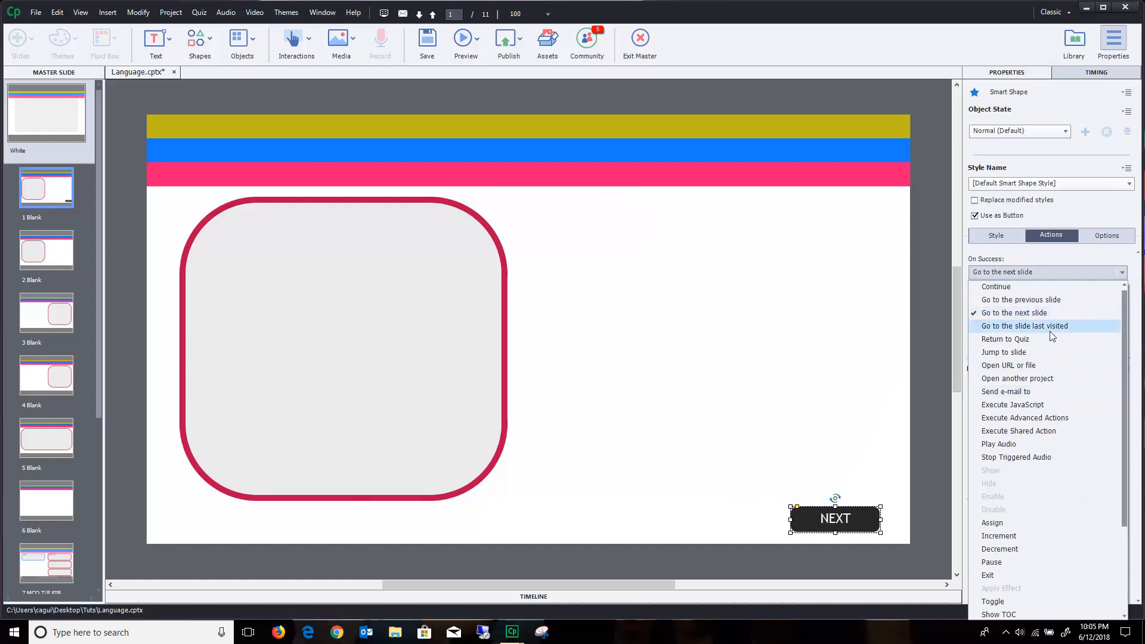
left_click(1050, 417)
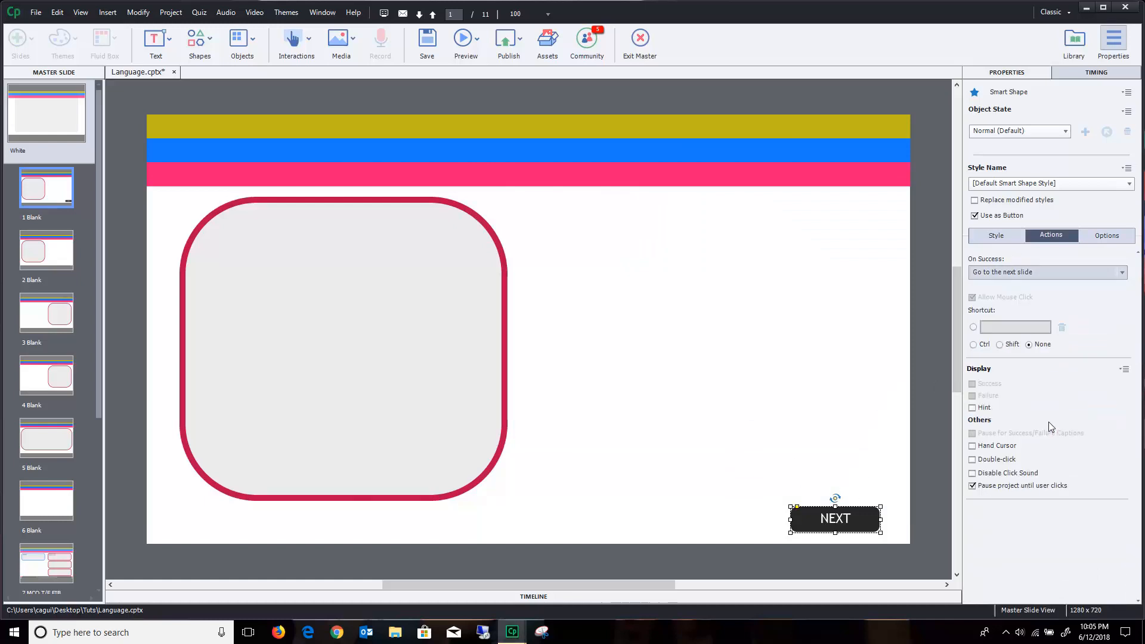
Copy the NEXT button from master slide 1 Blank onto master slides 2 Blank and 3 Blank
left_click(828, 514)
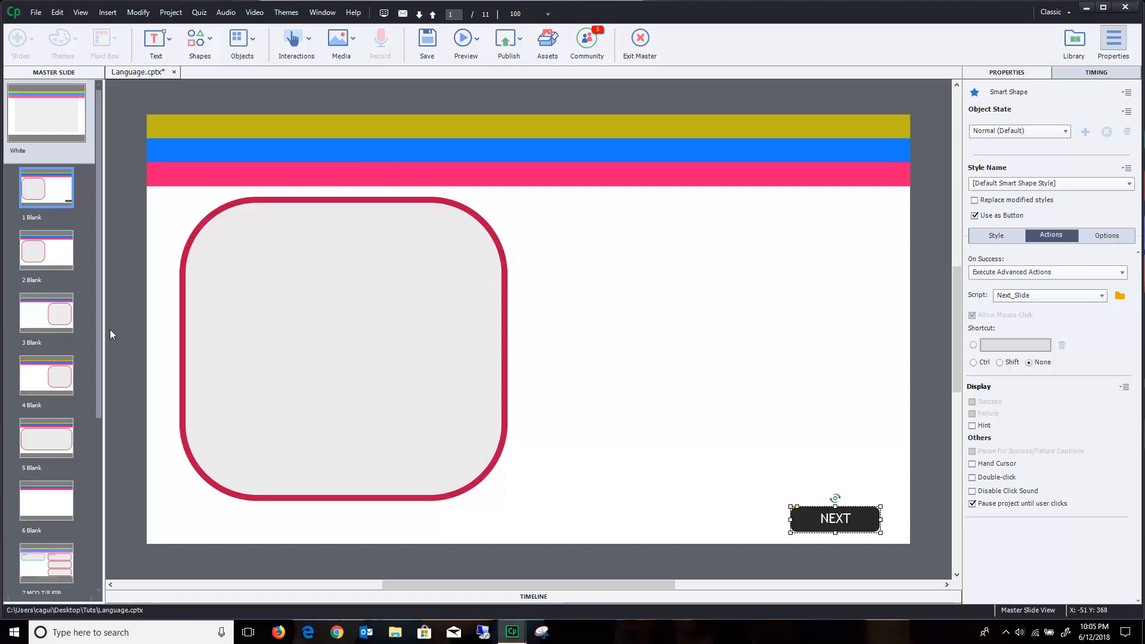
left_click(49, 320)
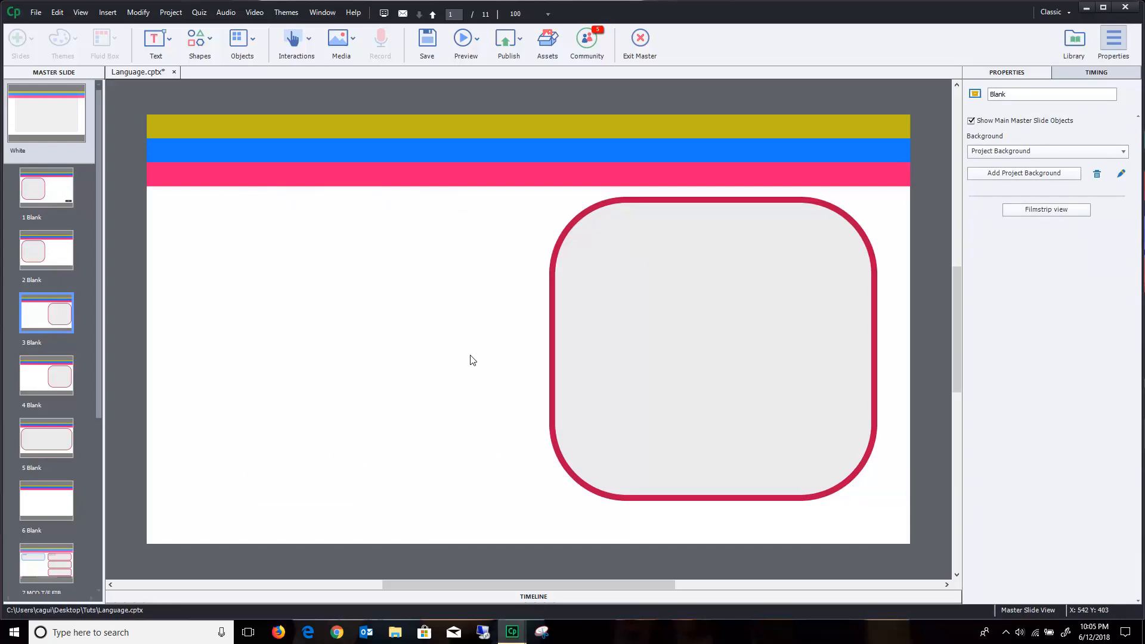
left_click(59, 264)
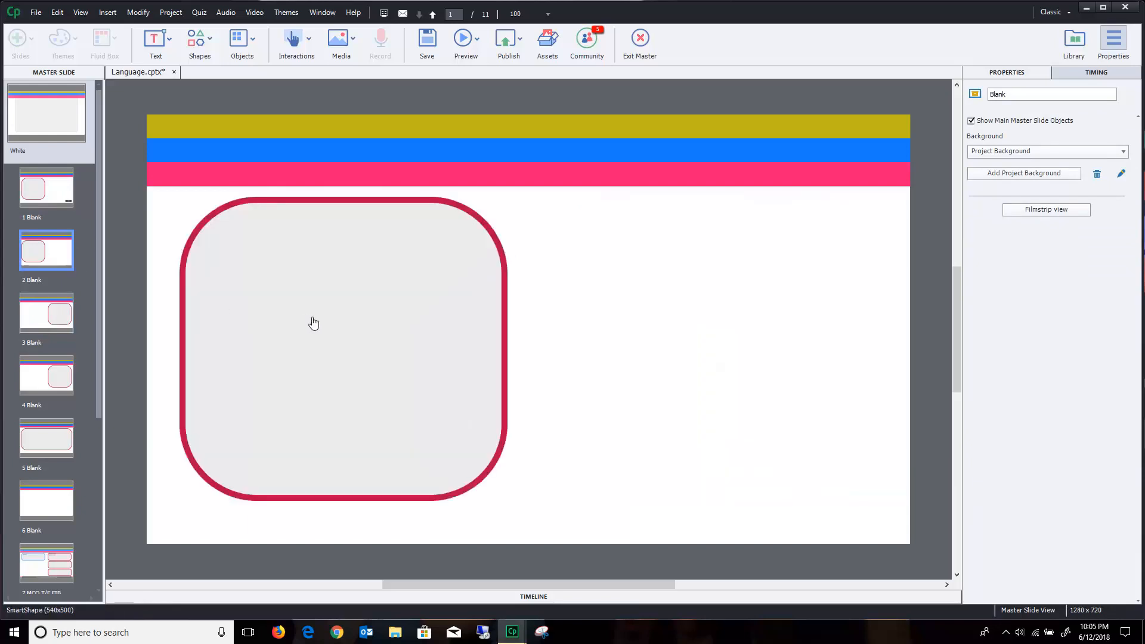
key("ctrl+v")
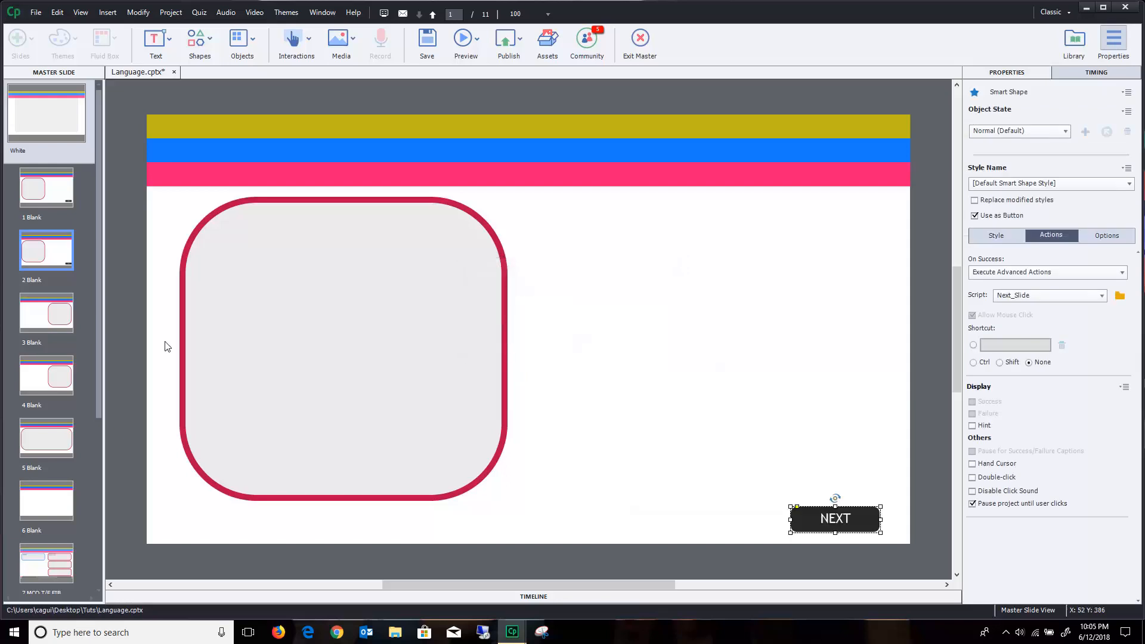
left_click(60, 330)
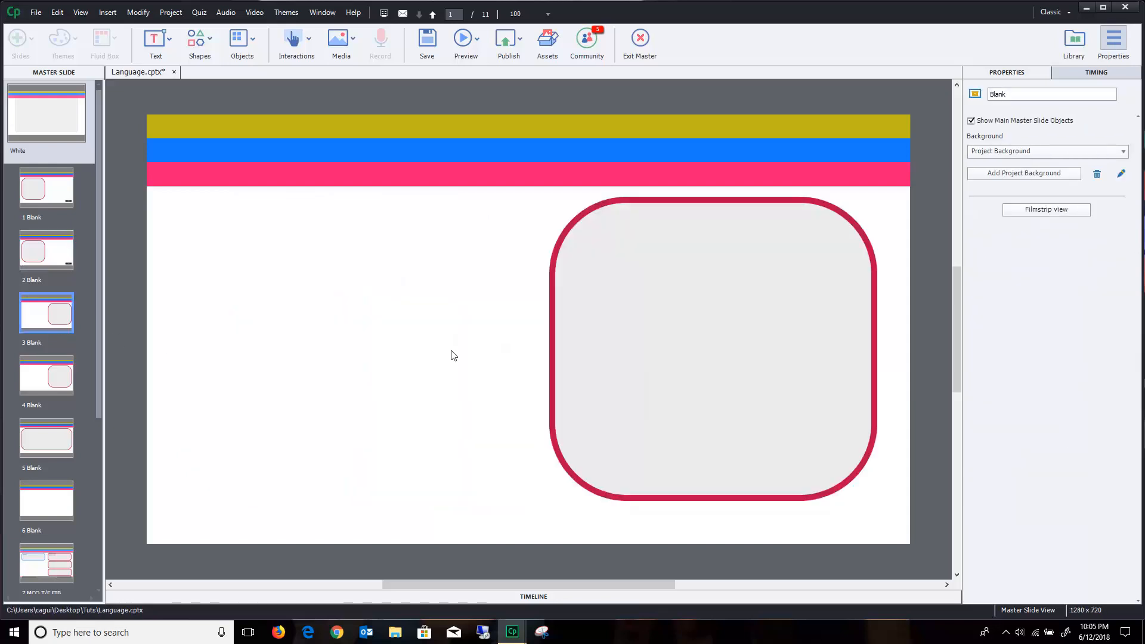
key("ctrl+v")
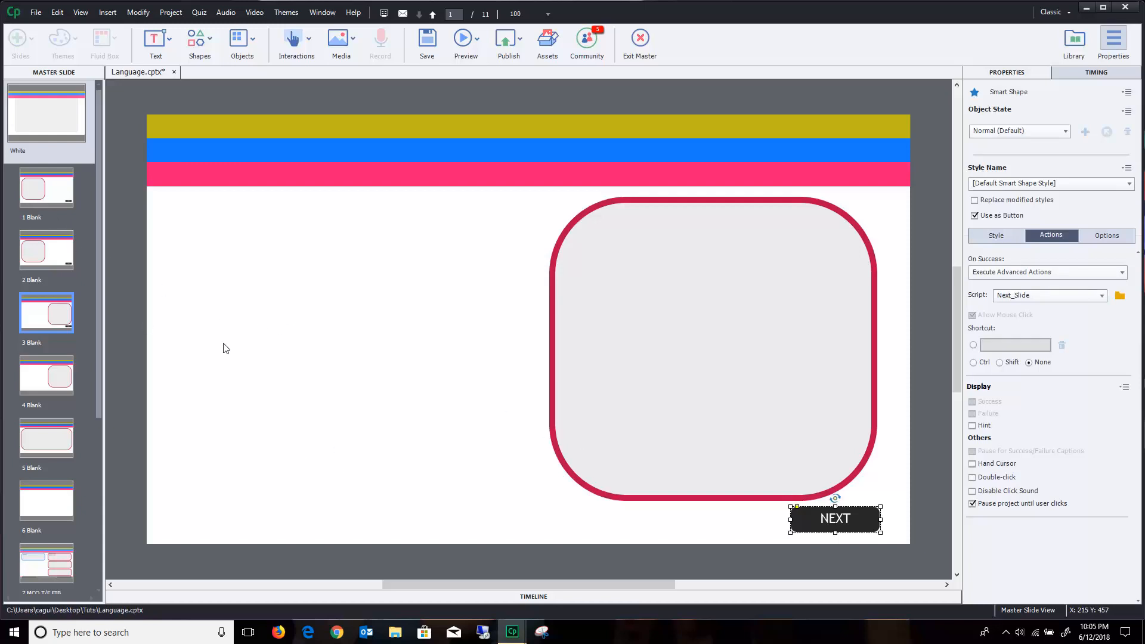
Add another copy of the button to master slide 2 Blank, move it to the slide's lower-left corner and relabel it BACK
left_click(33, 179)
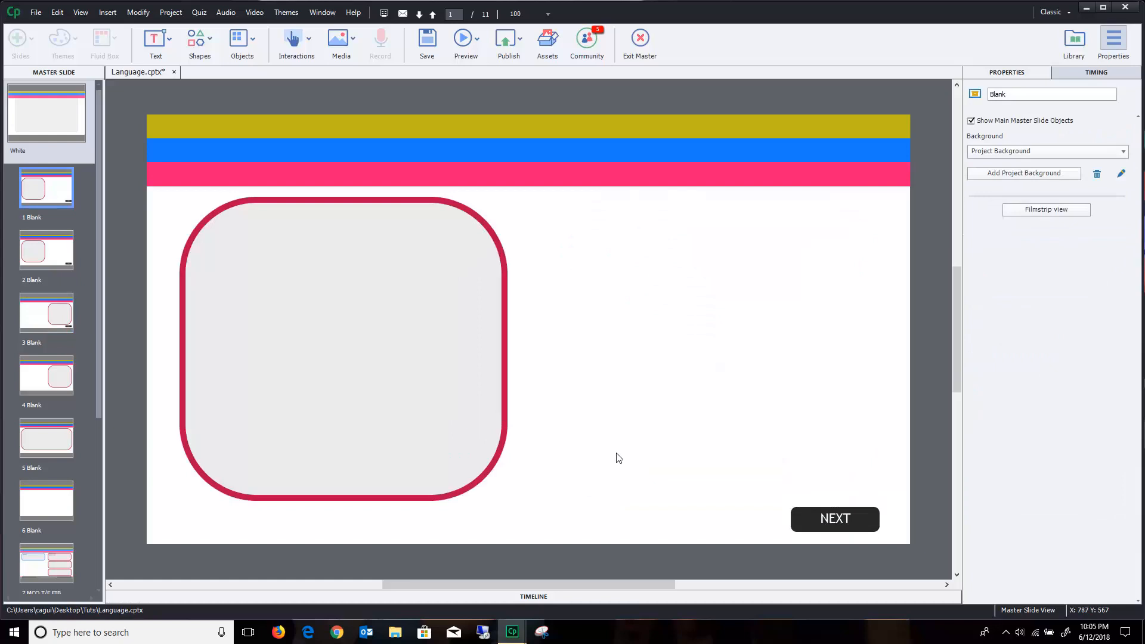
left_click(34, 248)
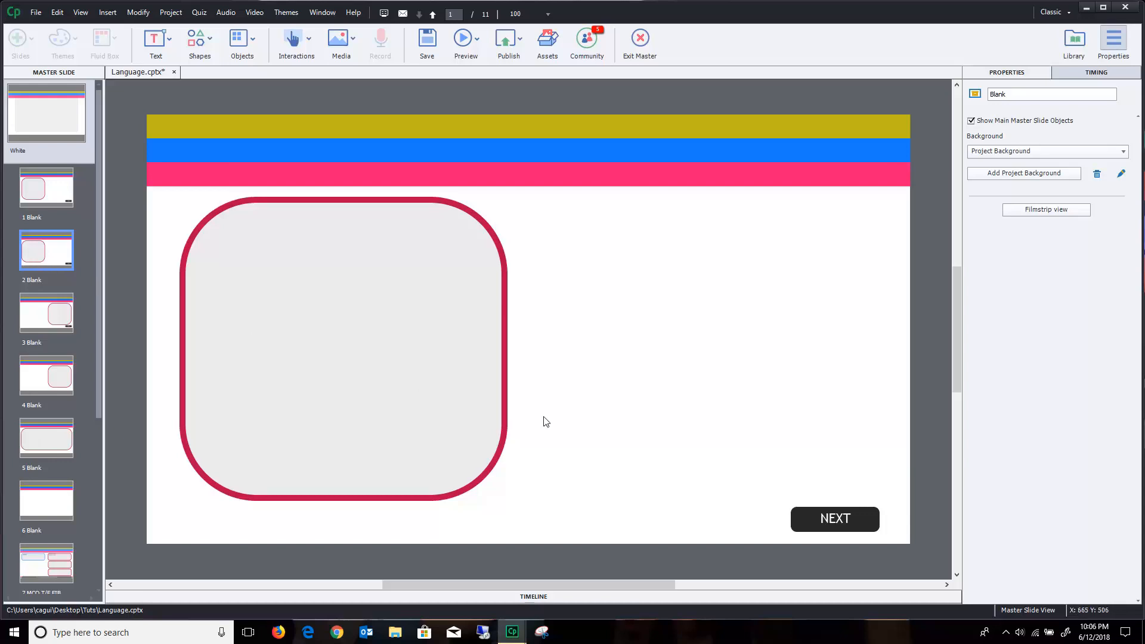
key("ctrl+v")
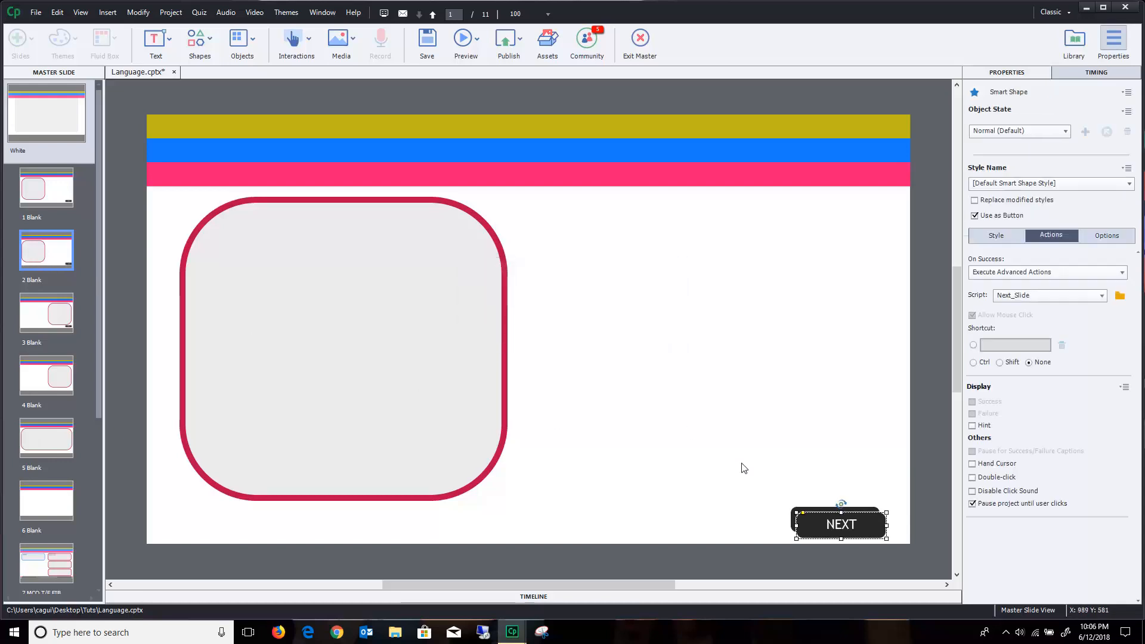
left_click_drag(826, 526, 210, 519)
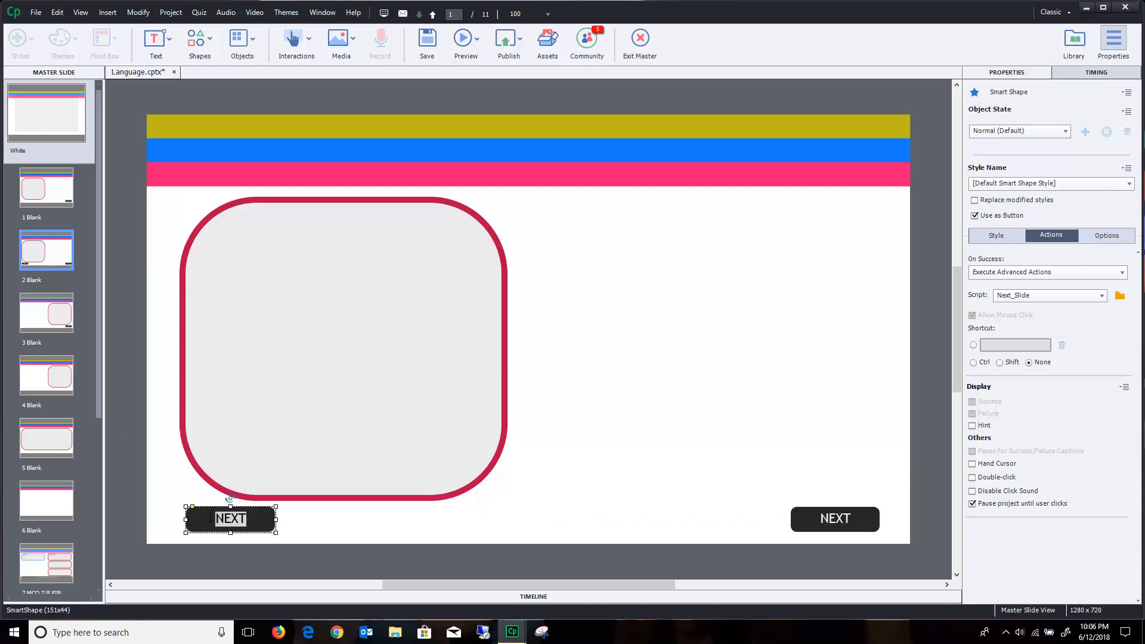
type("BACK")
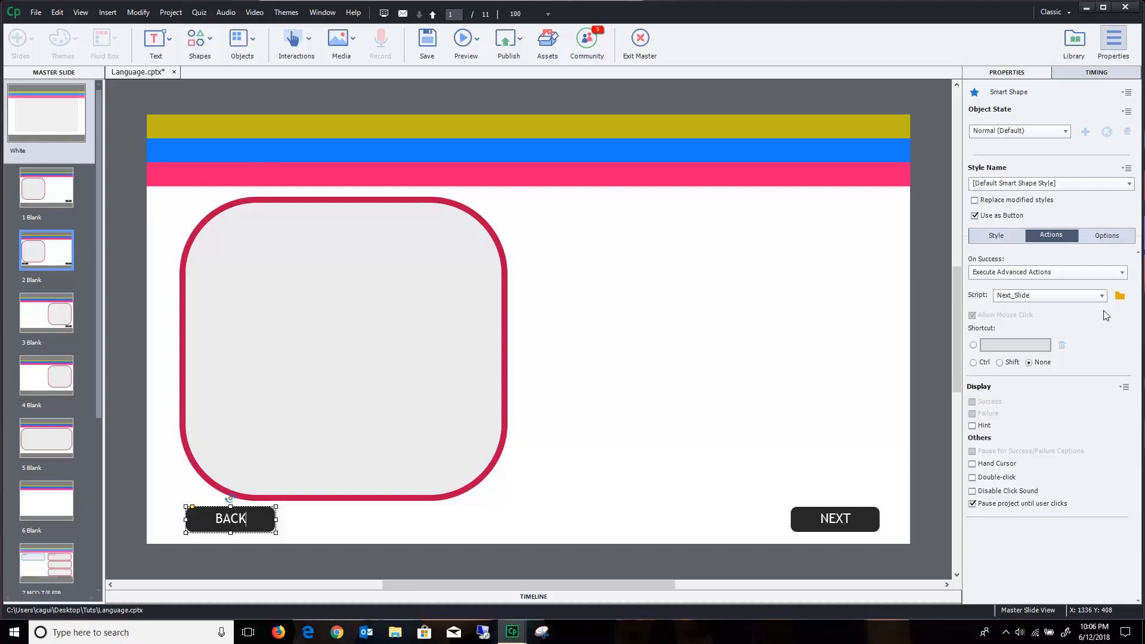
From the BACK button's script, create a new advanced action named Prev_Slide and rename its first tab Nav
left_click(1119, 297)
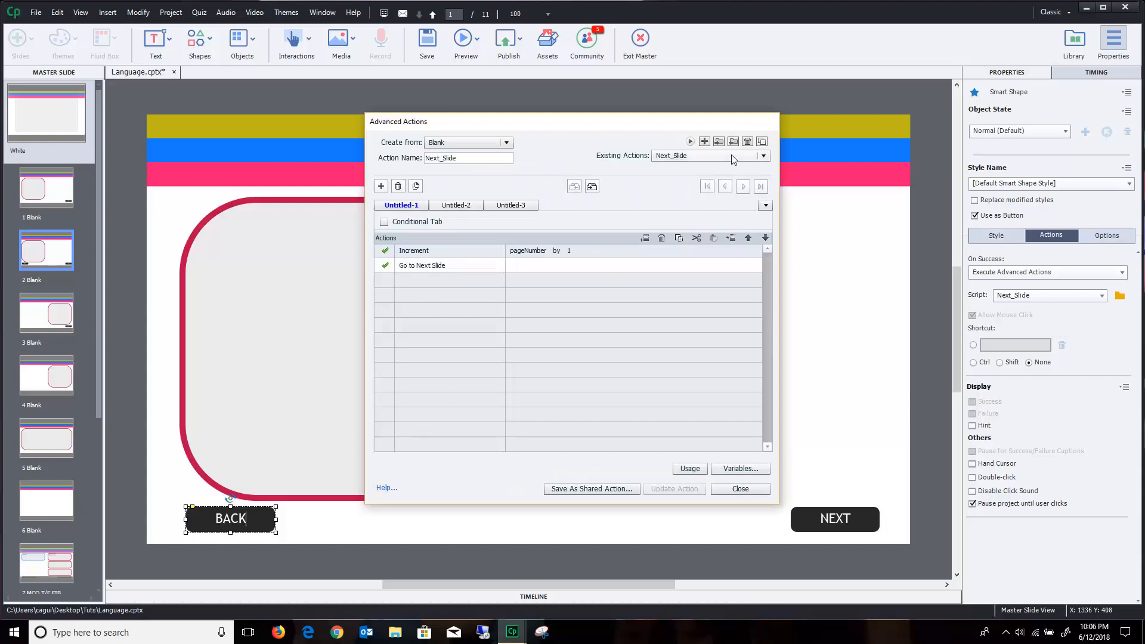
left_click(704, 142)
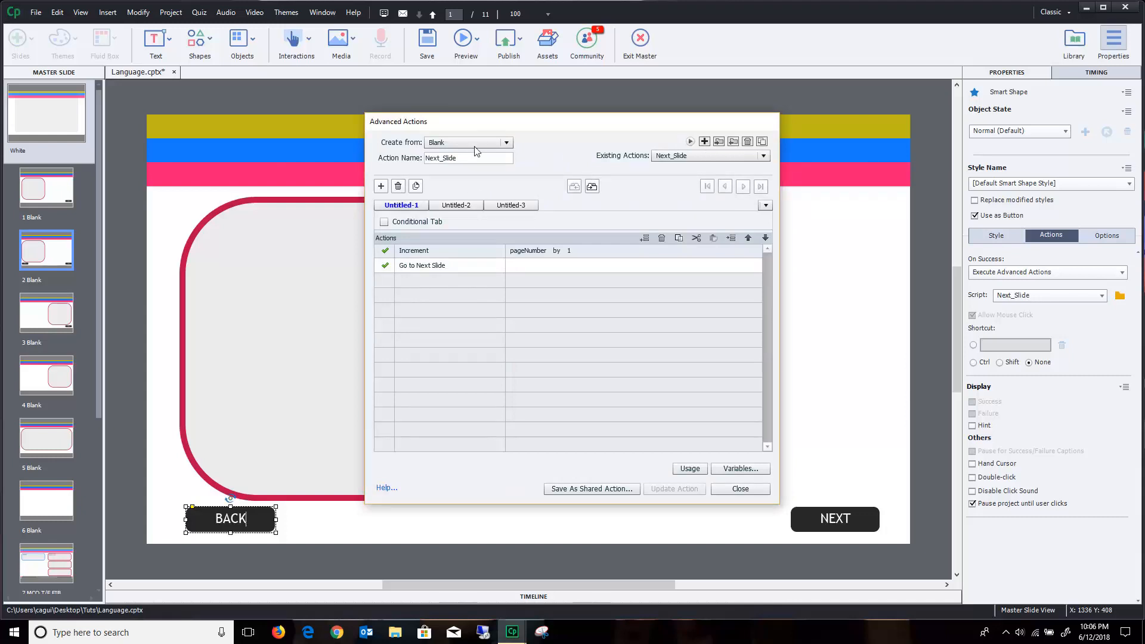
left_click(486, 159)
type("Prev")
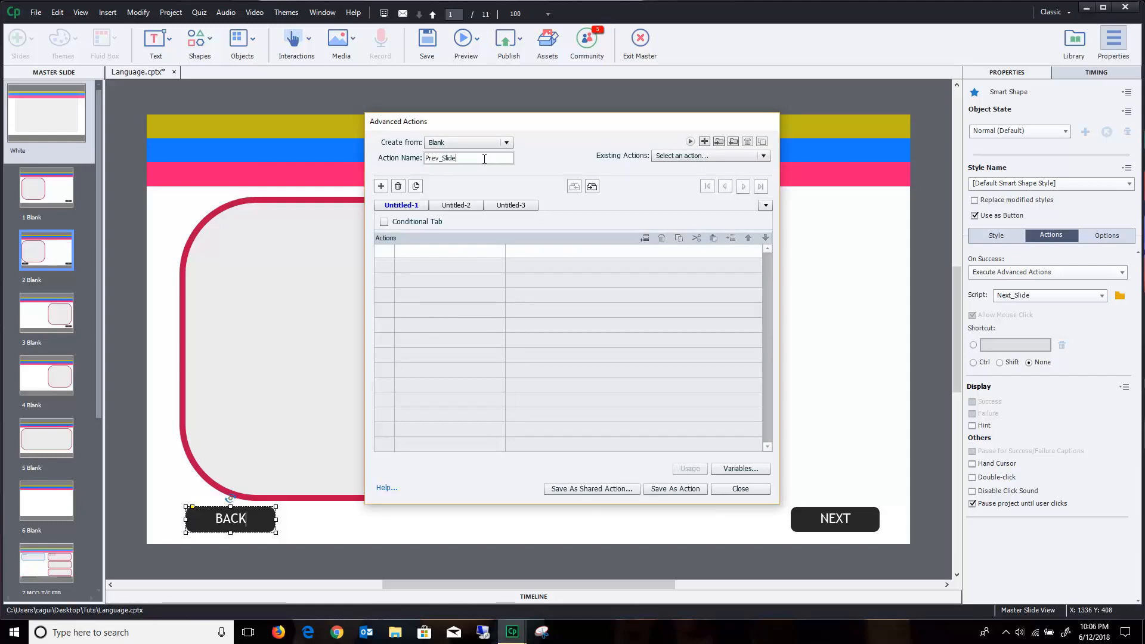
double_click(421, 206)
type("NAv")
key("Return")
double_click(379, 205)
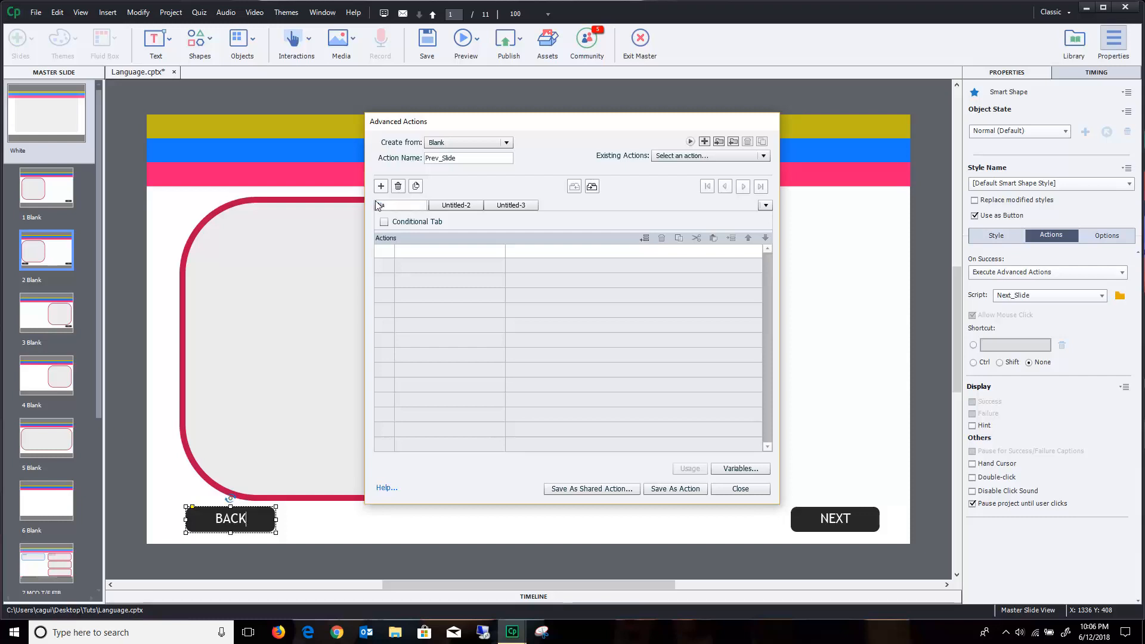
Make the first command of Prev_Slide decrement the pageNumber variable by 1
left_click(469, 253)
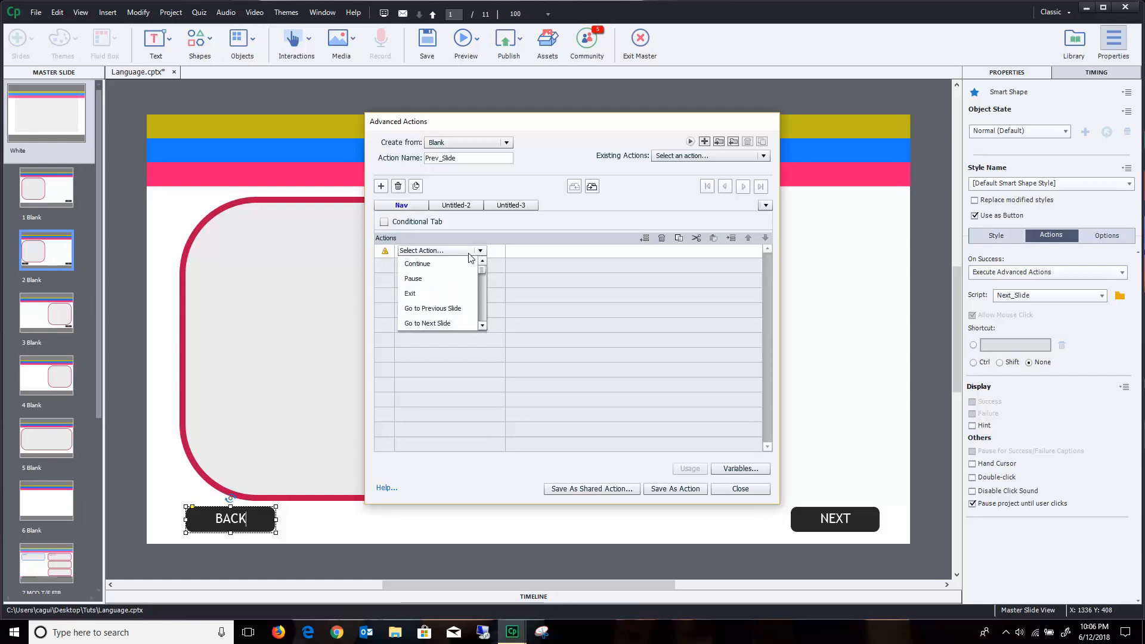
scroll(459, 269, "down", 3)
scroll(454, 273, "down", 5)
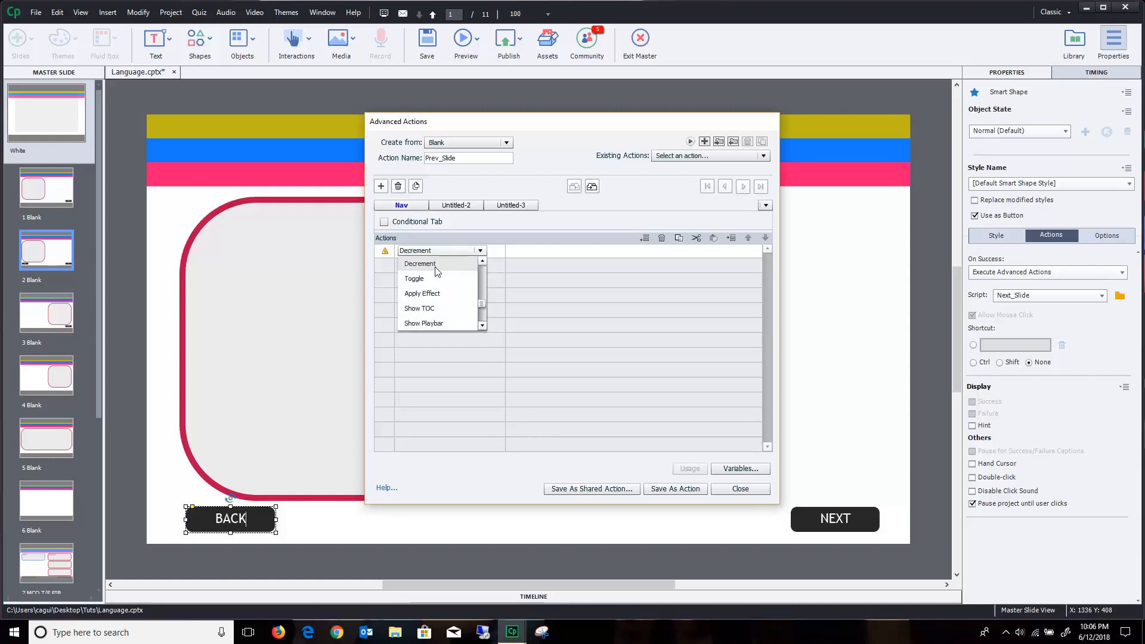
left_click(436, 268)
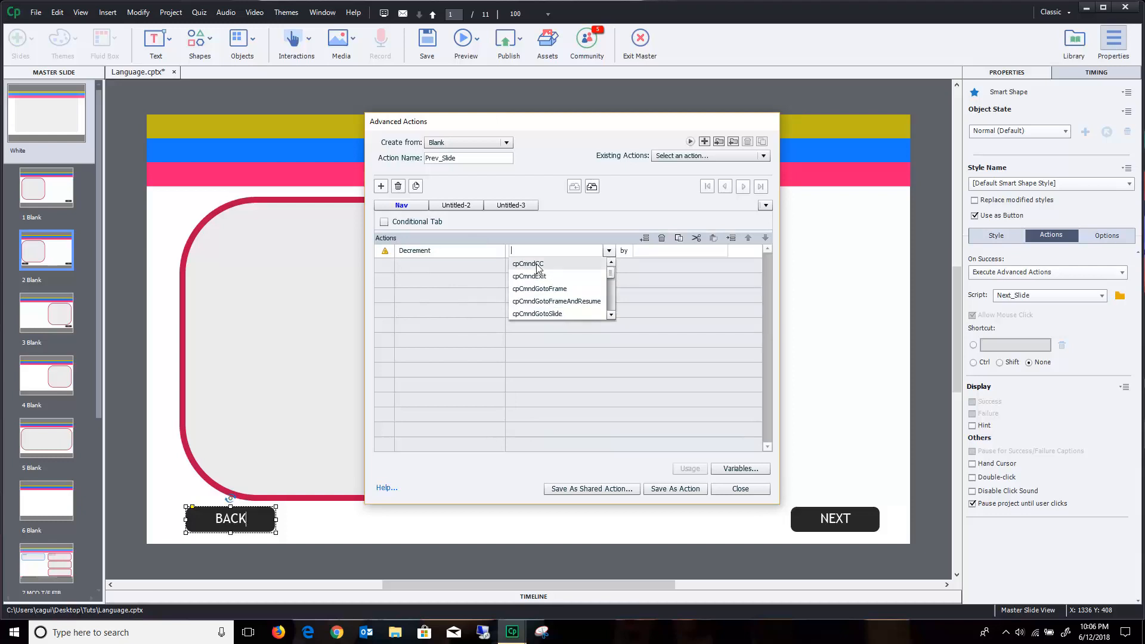
type("pa")
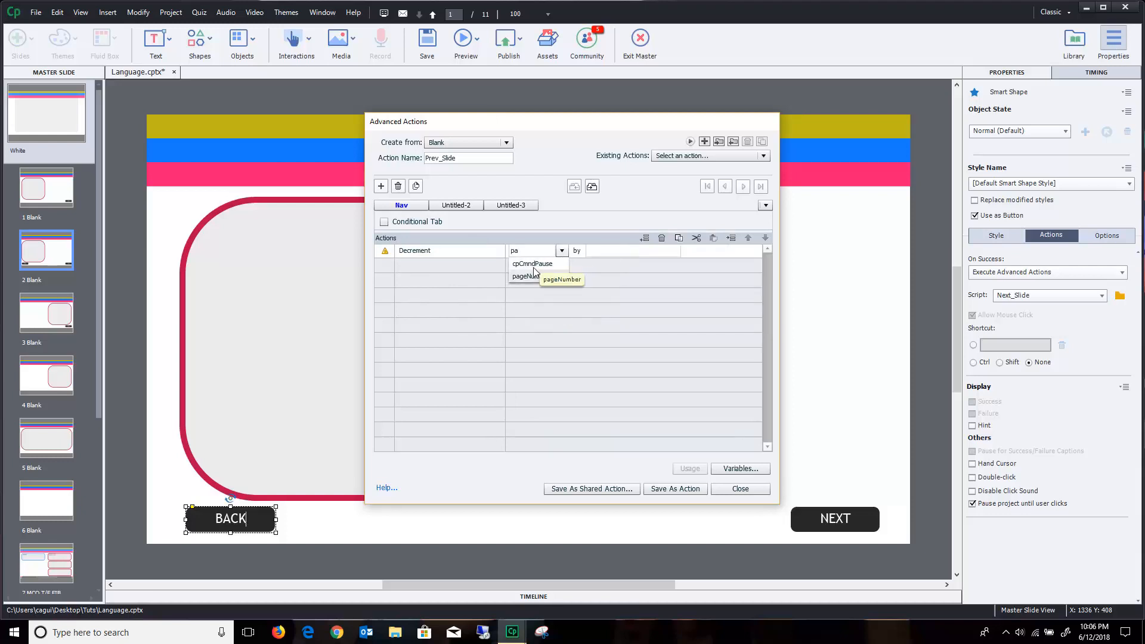
left_click(530, 277)
type("1")
Add Go to Previous Slide as the second command of Prev_Slide, save the action and close the Advanced Actions dialog
left_click(411, 264)
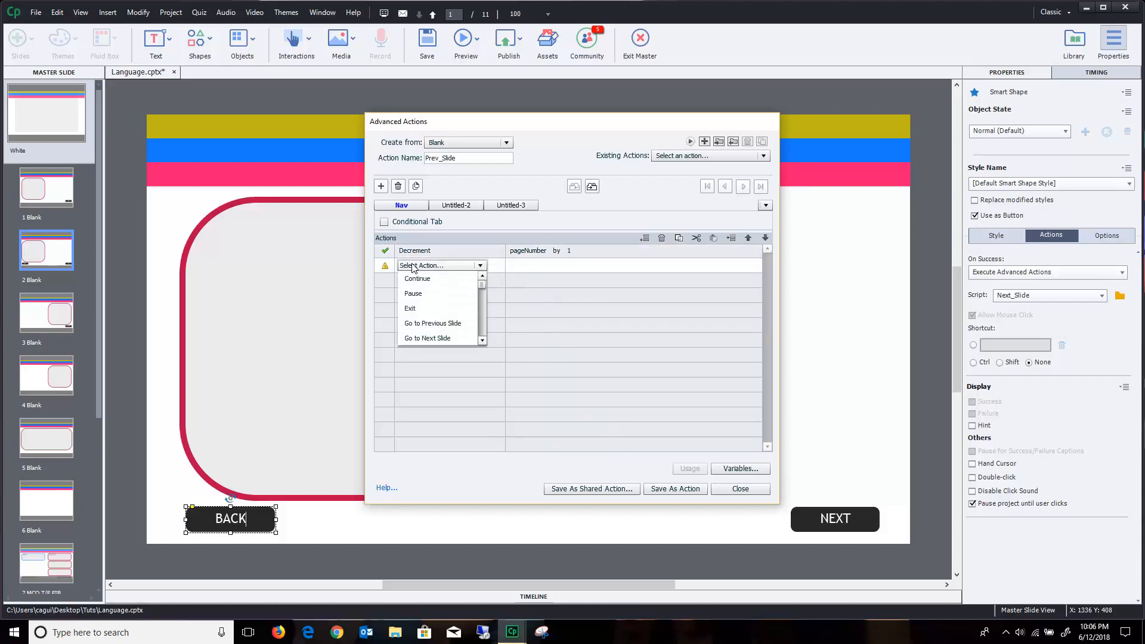
left_click(424, 323)
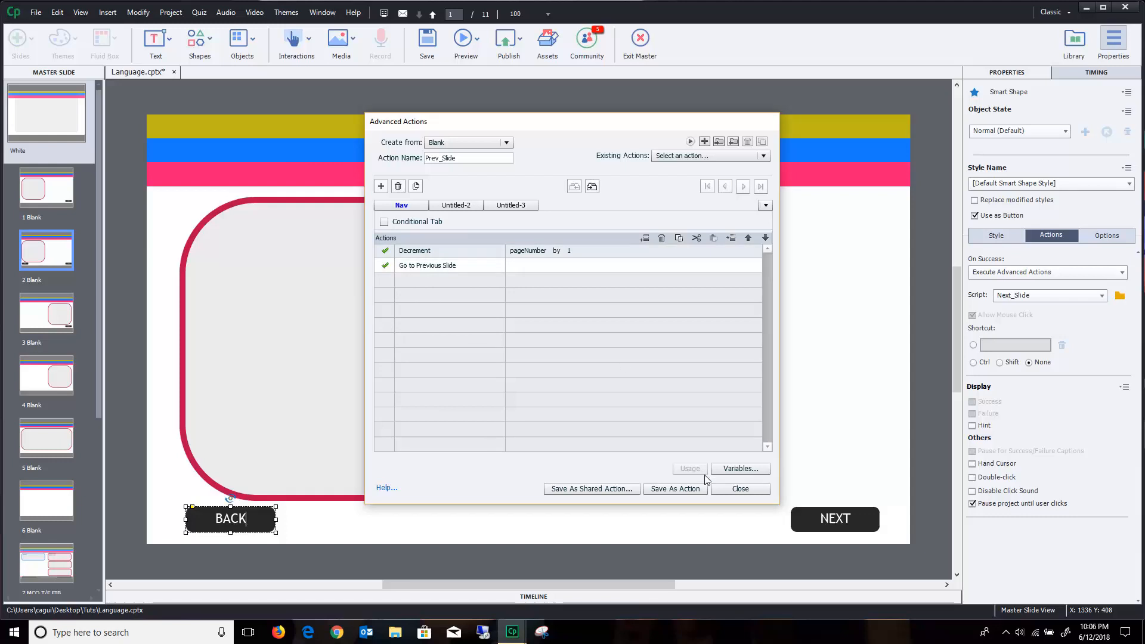
left_click(696, 490)
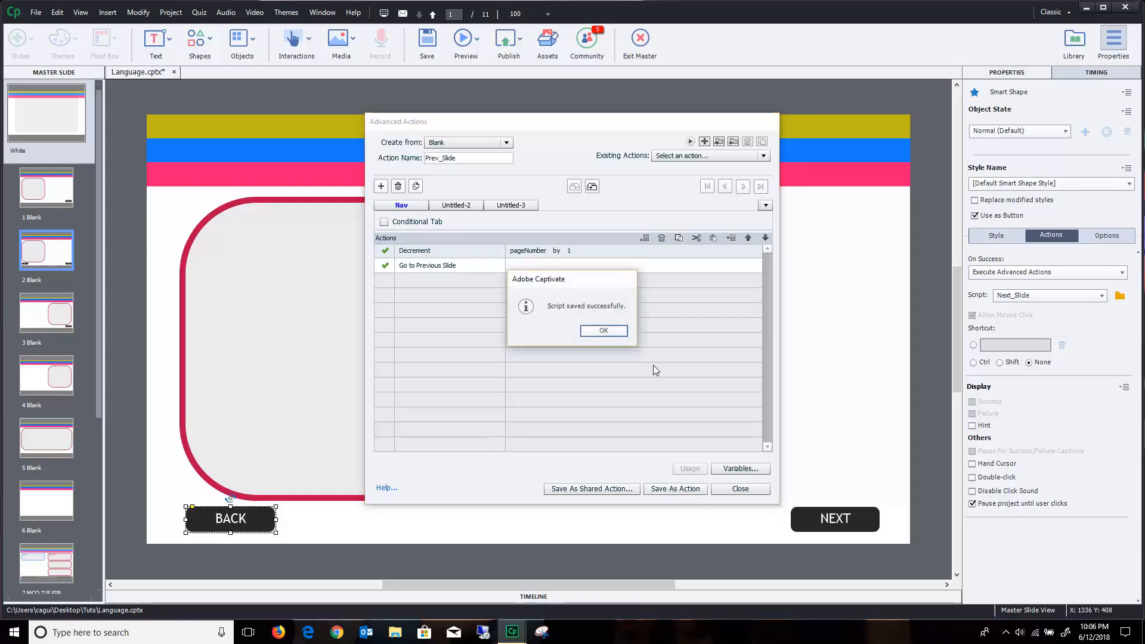
left_click(604, 331)
left_click(740, 488)
Assign the Prev_Slide script to the BACK button's On Success action
left_click(1090, 297)
left_click(1023, 322)
Copy the BACK button onto master slides 3 Blank, 4 Blank and 5 Blank, and exit the master slide view
left_click(253, 519)
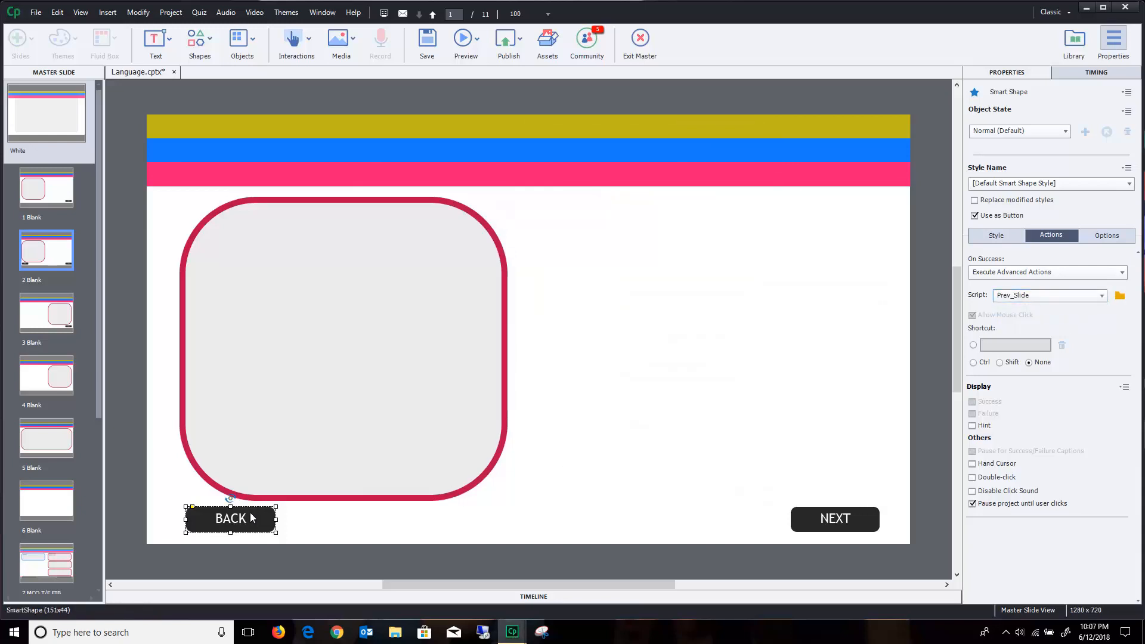
left_click(58, 319)
key("ctrl+v")
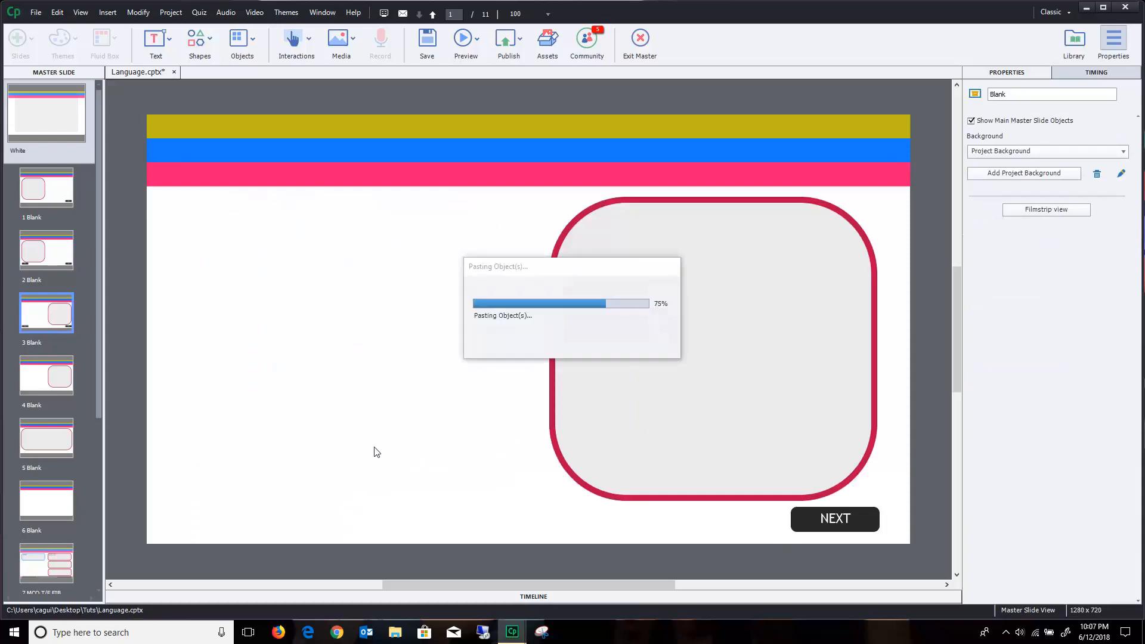
left_click(31, 388)
key("ctrl+v")
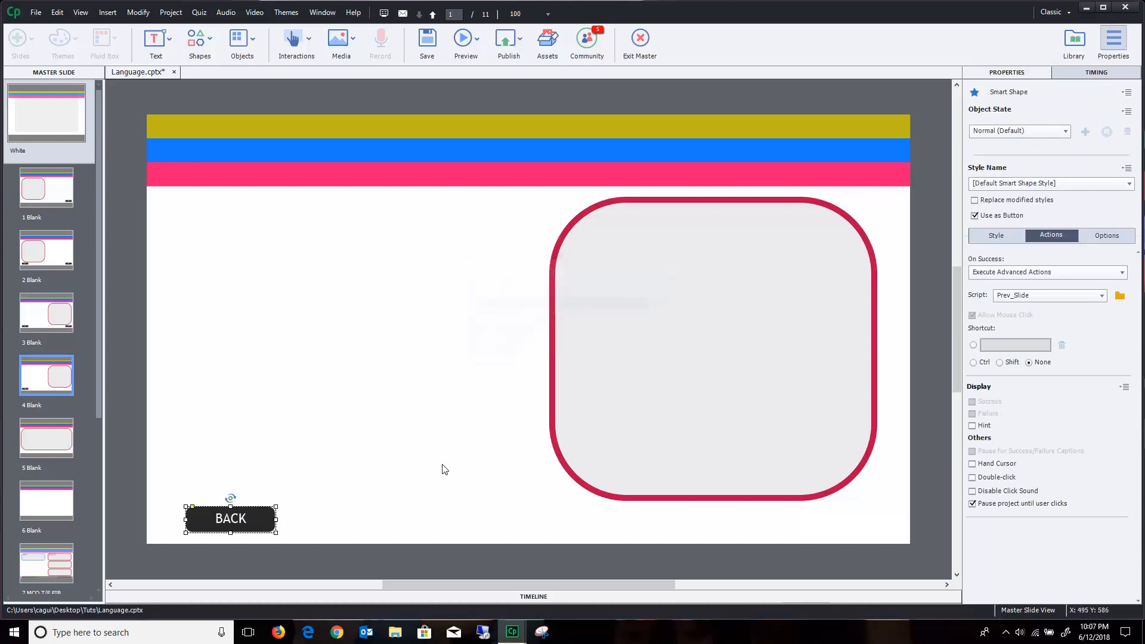
left_click(44, 461)
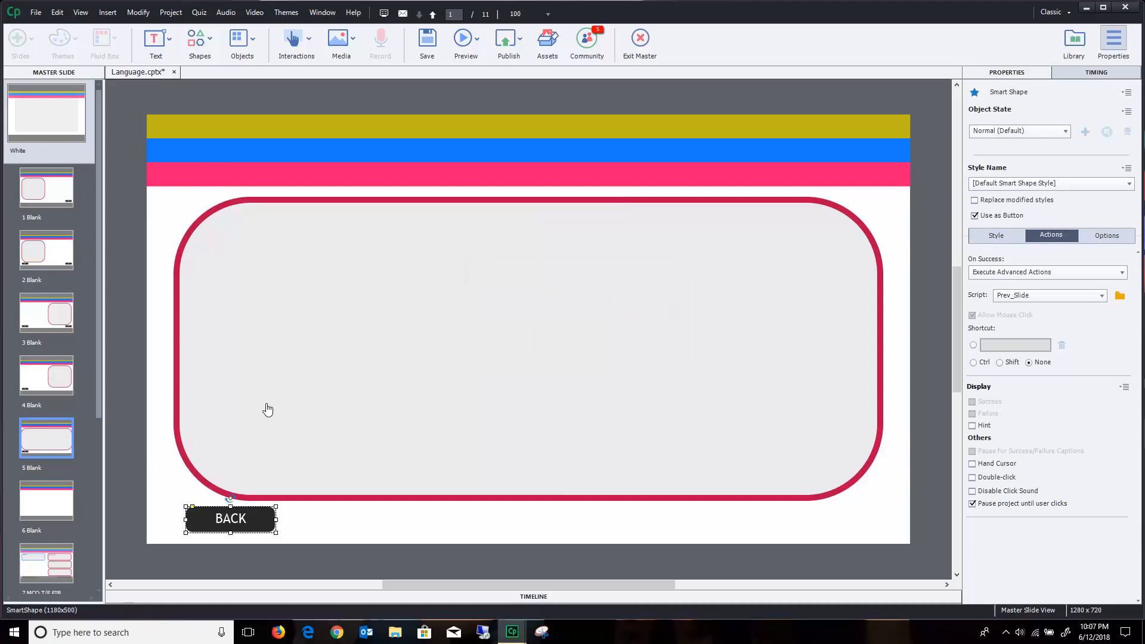
left_click(641, 38)
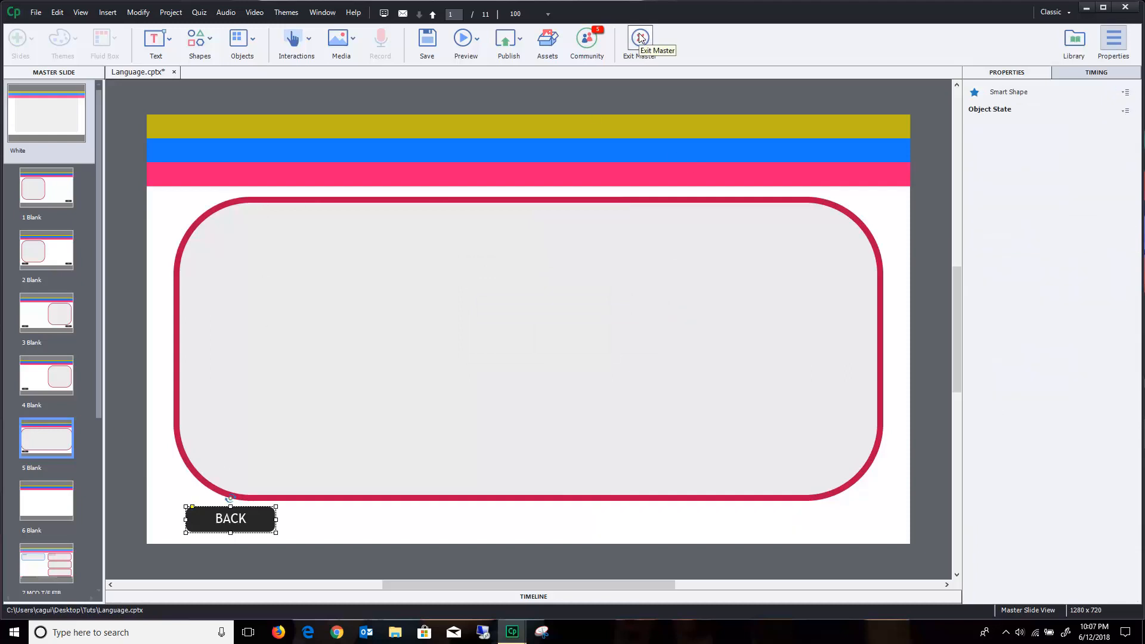